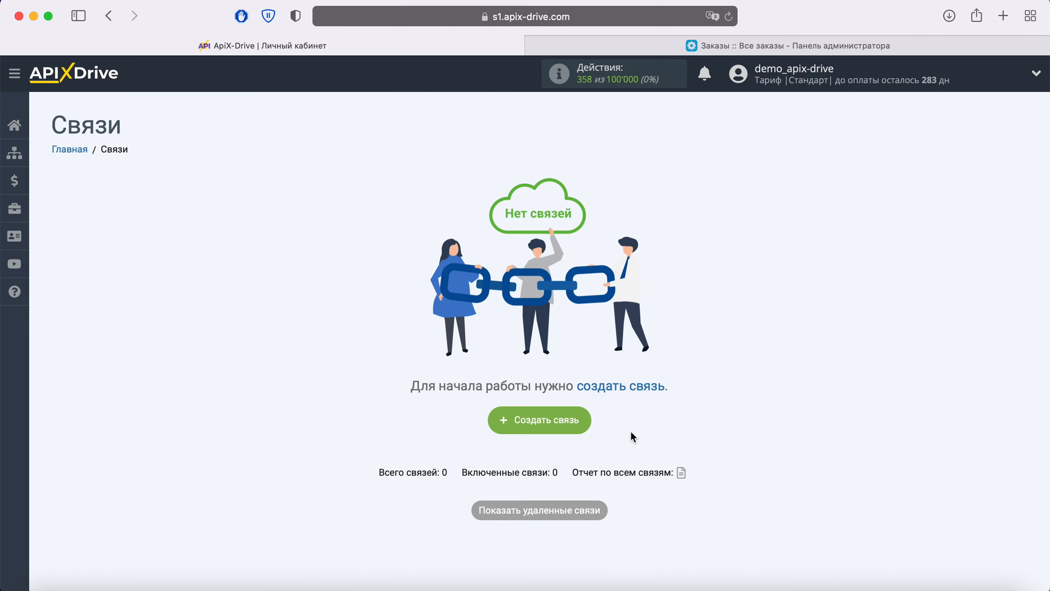
Create a new connection and select CS-Cart as its data source system.
click(580, 422)
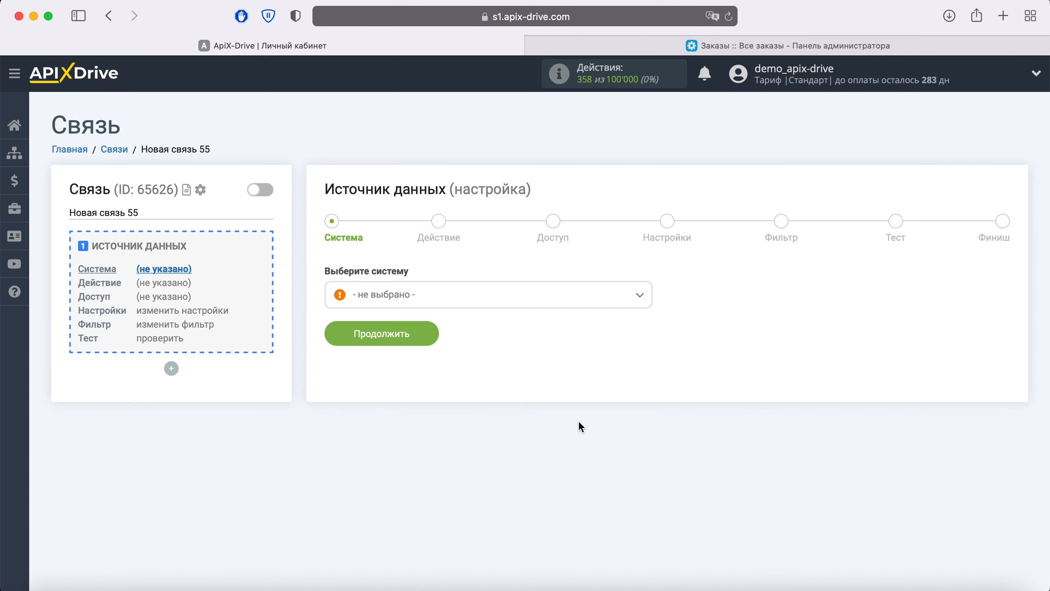
click(530, 295)
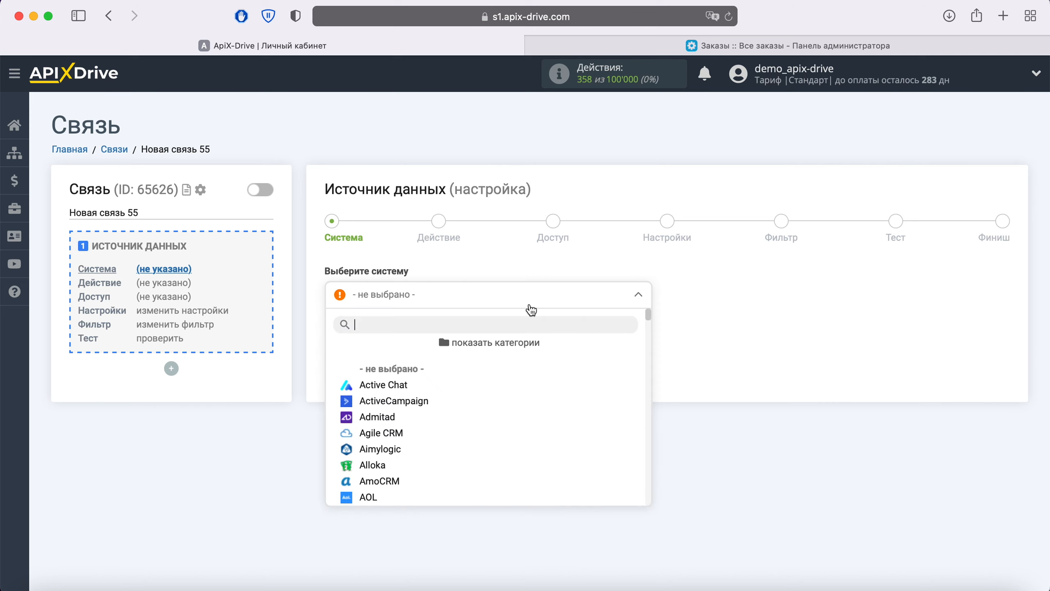
scroll(535, 392, down, 8)
scroll(537, 400, down, 5)
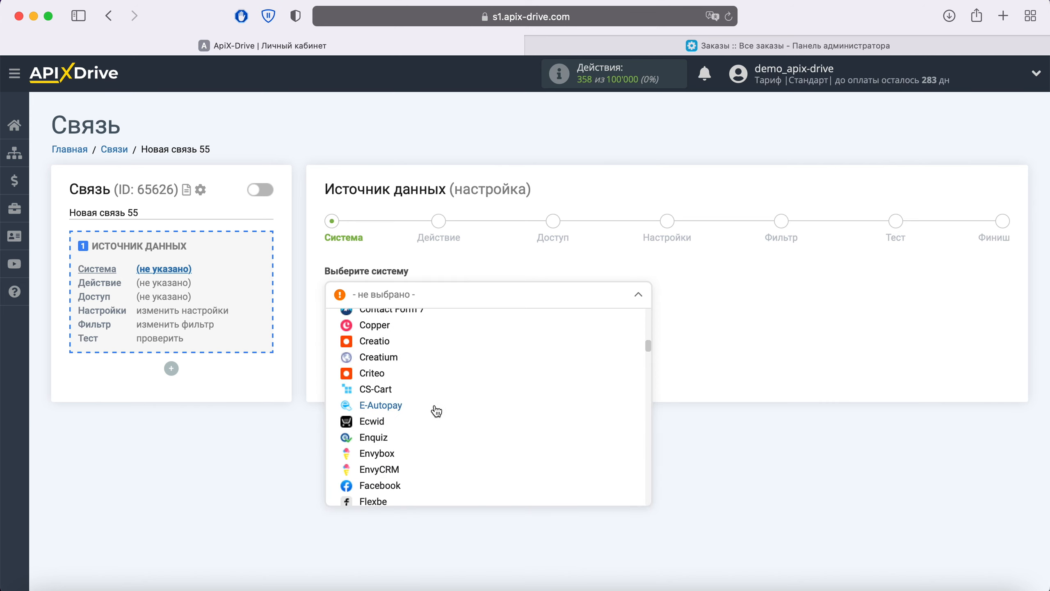
click(377, 392)
click(429, 332)
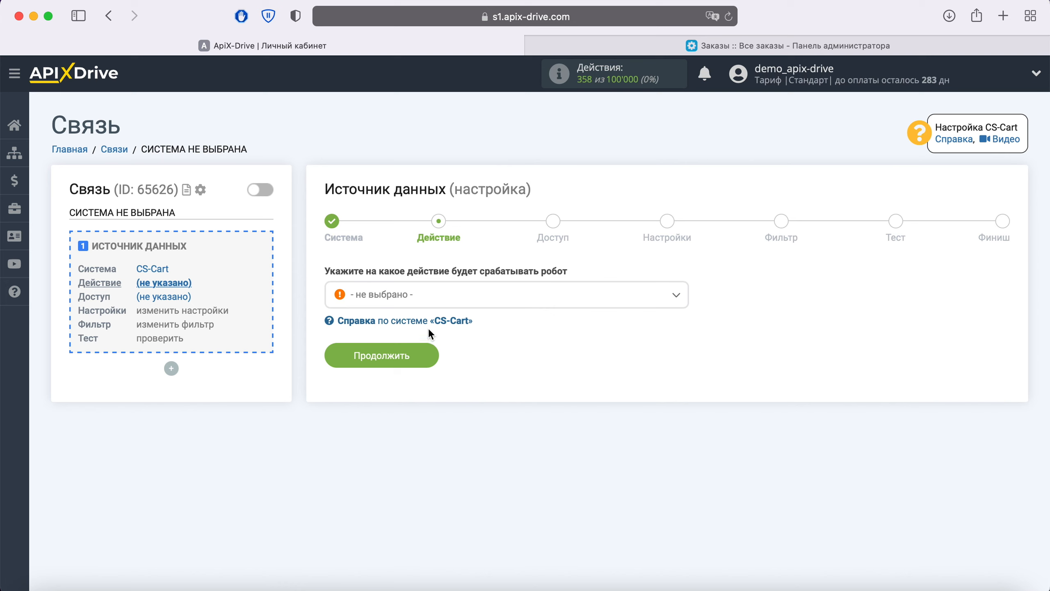
Set the source action to "Загрузить заказы (новые)" and continue to the access settings.
click(453, 300)
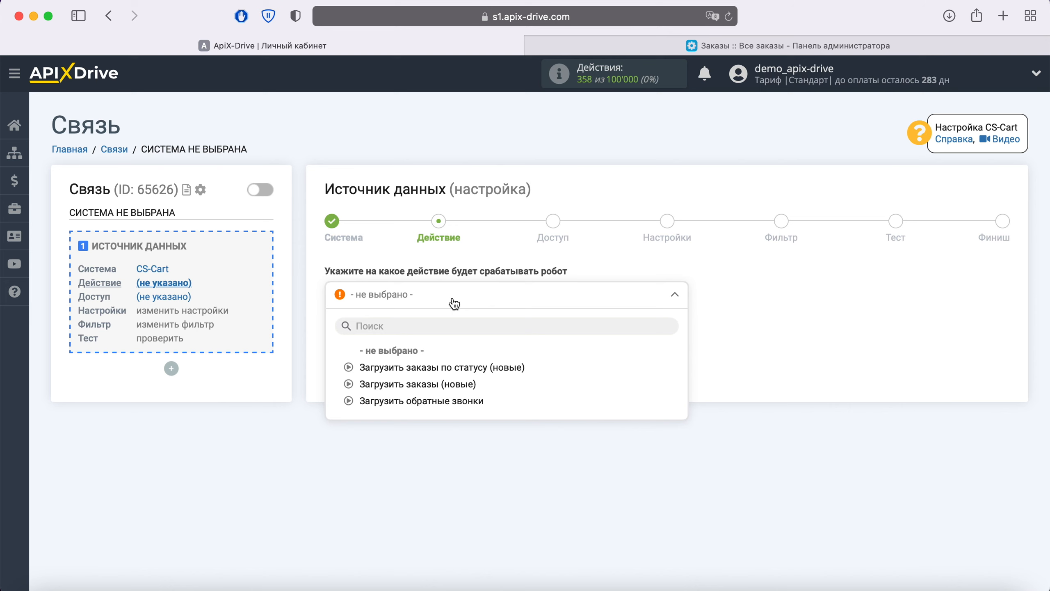
click(413, 385)
click(431, 359)
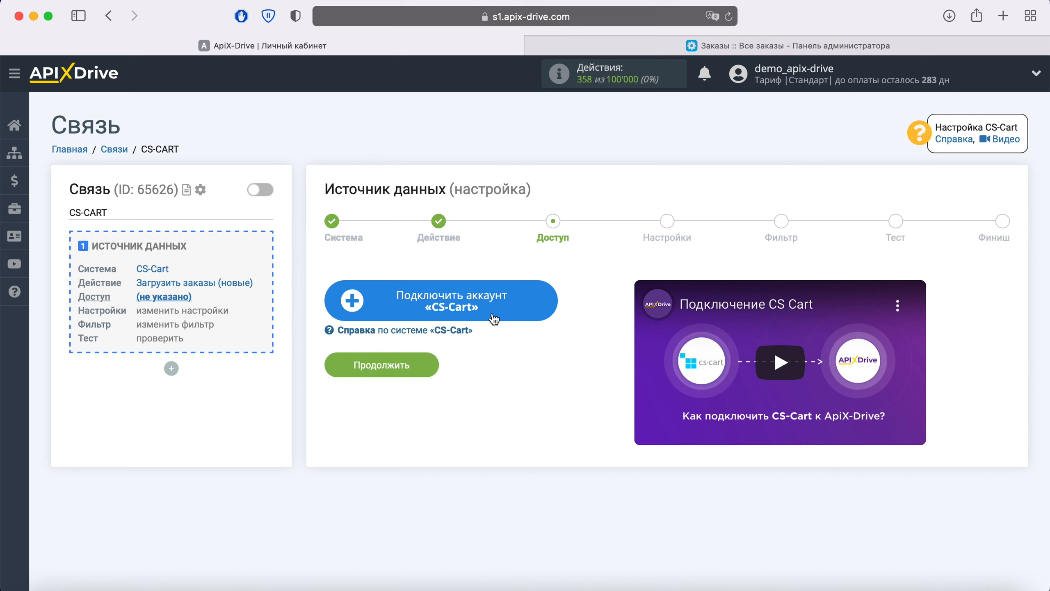
Start connecting a CS-Cart account, copying the shop domain cs-cart-demo.seo24.com.ua from its admin address and filling in the administrator's login e-mail.
click(549, 301)
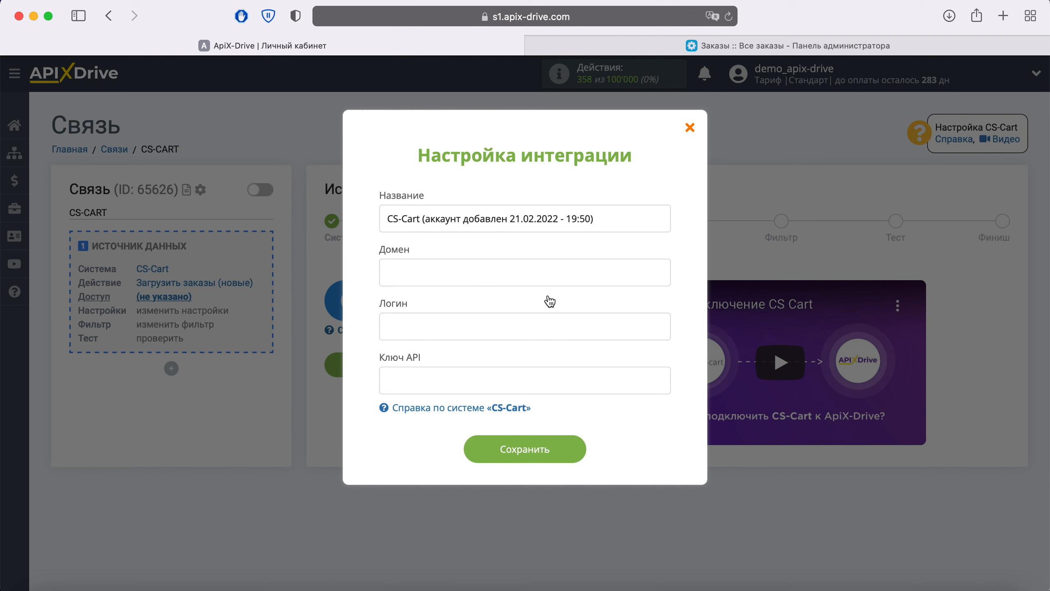
click(690, 49)
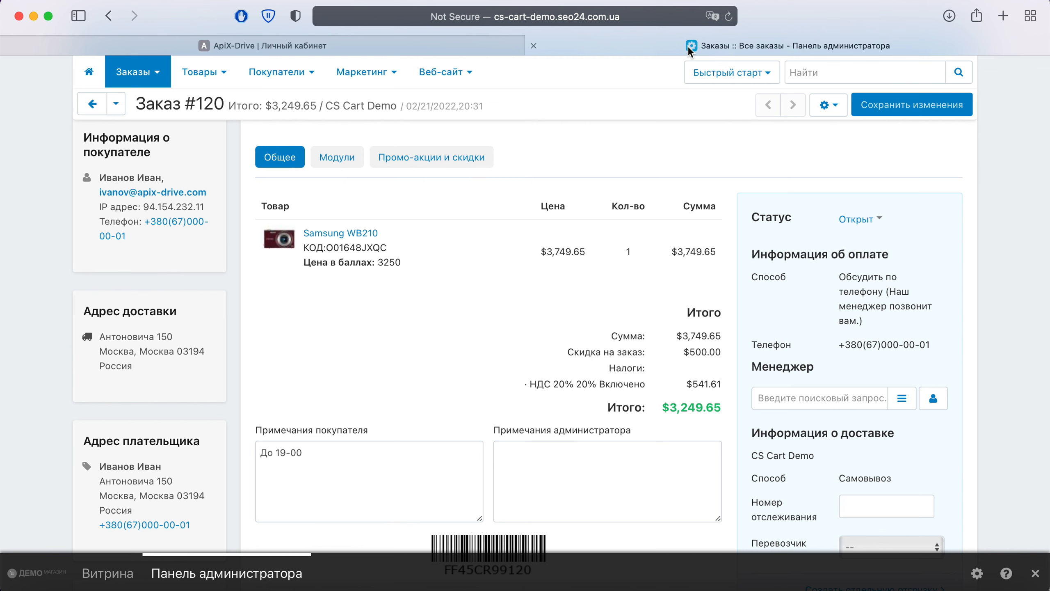
click(555, 18)
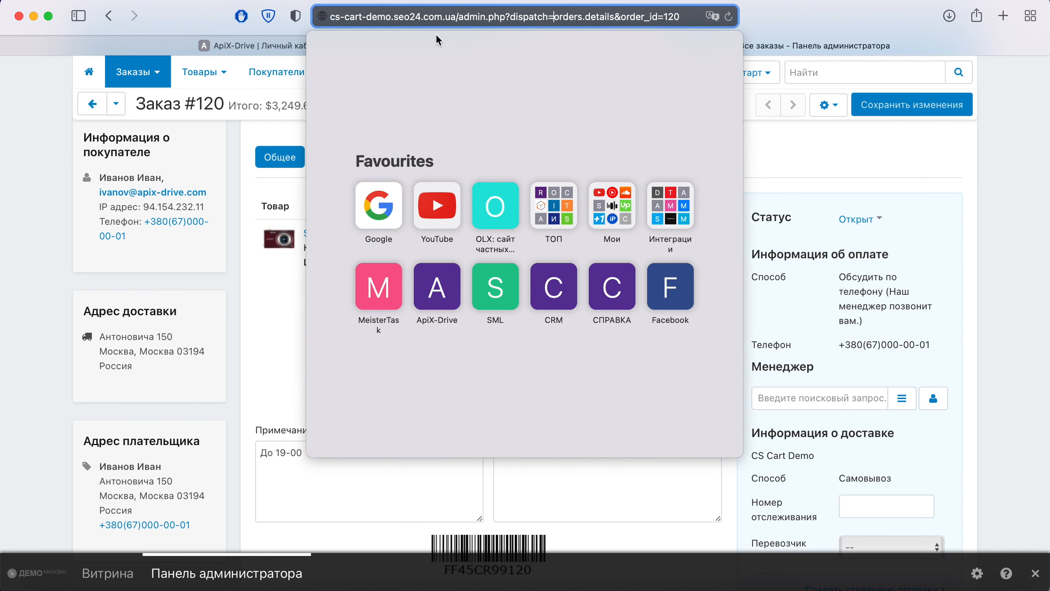
drag(329, 16, 457, 17)
right_click(418, 22)
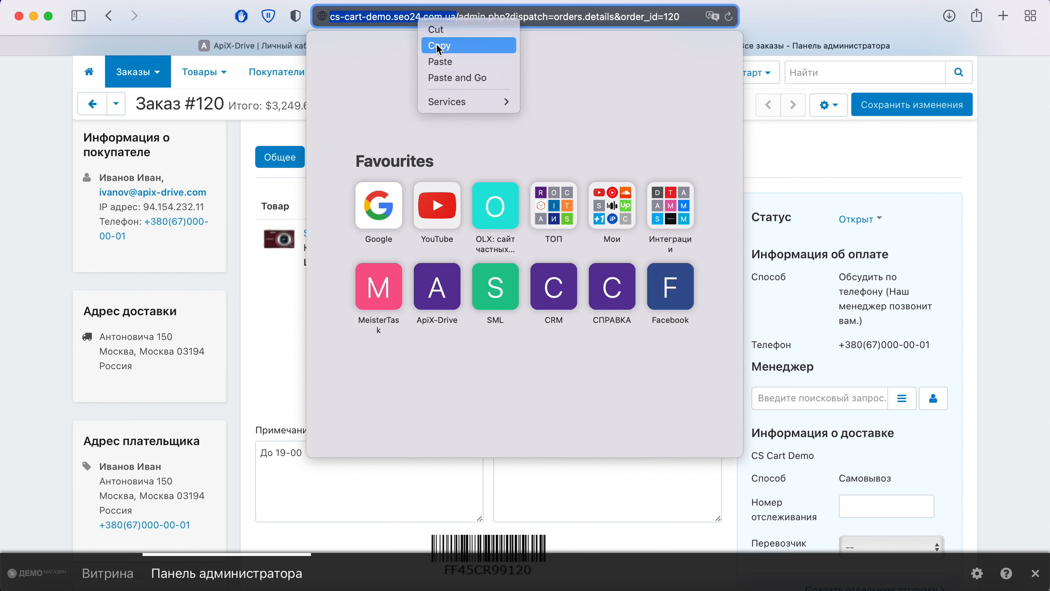
click(438, 45)
click(264, 46)
right_click(413, 280)
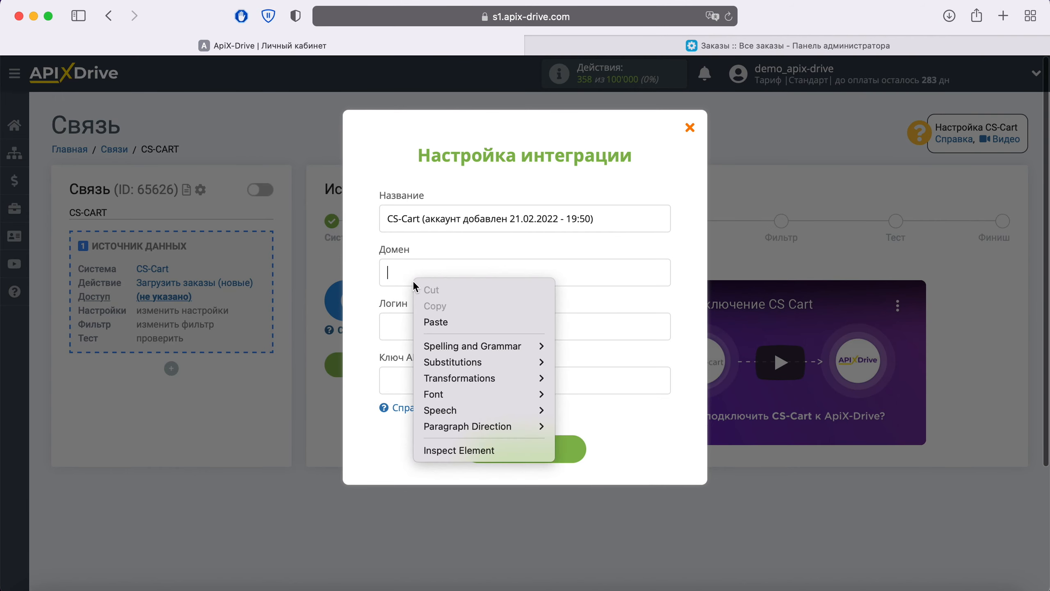
click(452, 321)
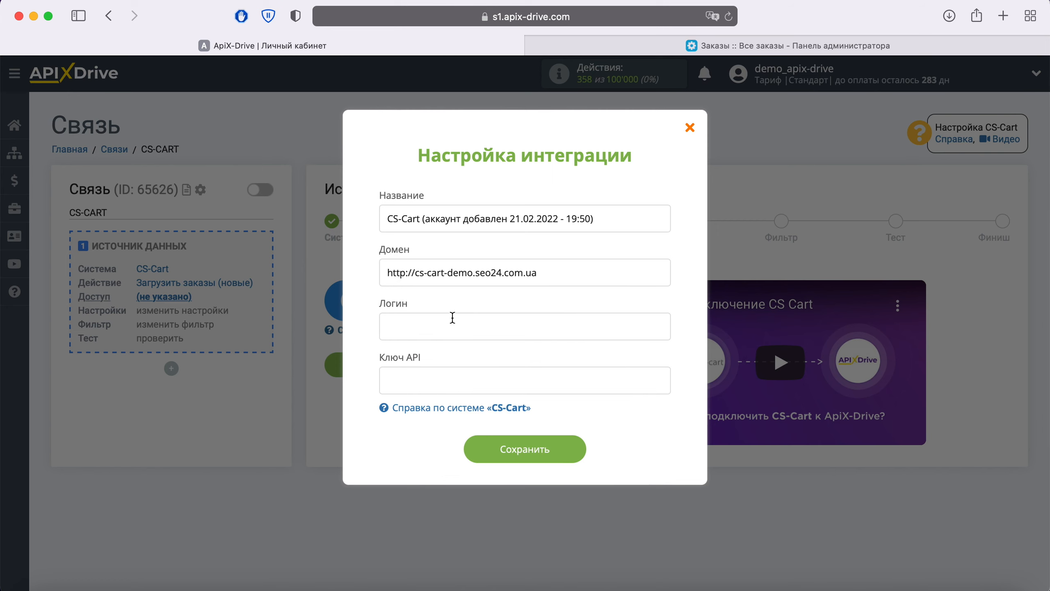
right_click(396, 327)
click(438, 369)
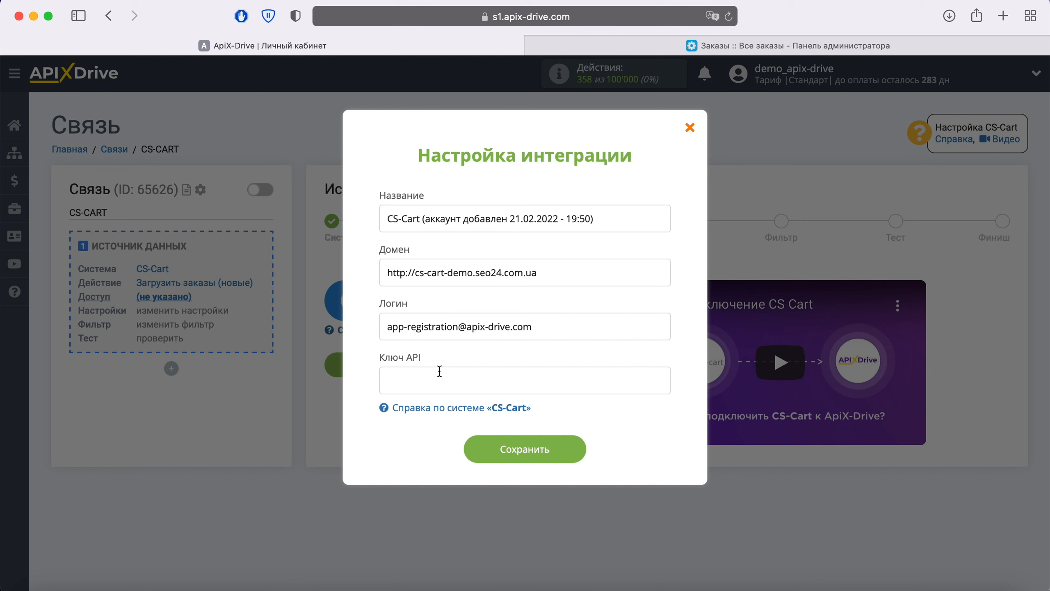
Switch to the CS-Cart admin panel and open the API access settings in the administrator's profile.
click(687, 46)
click(692, 101)
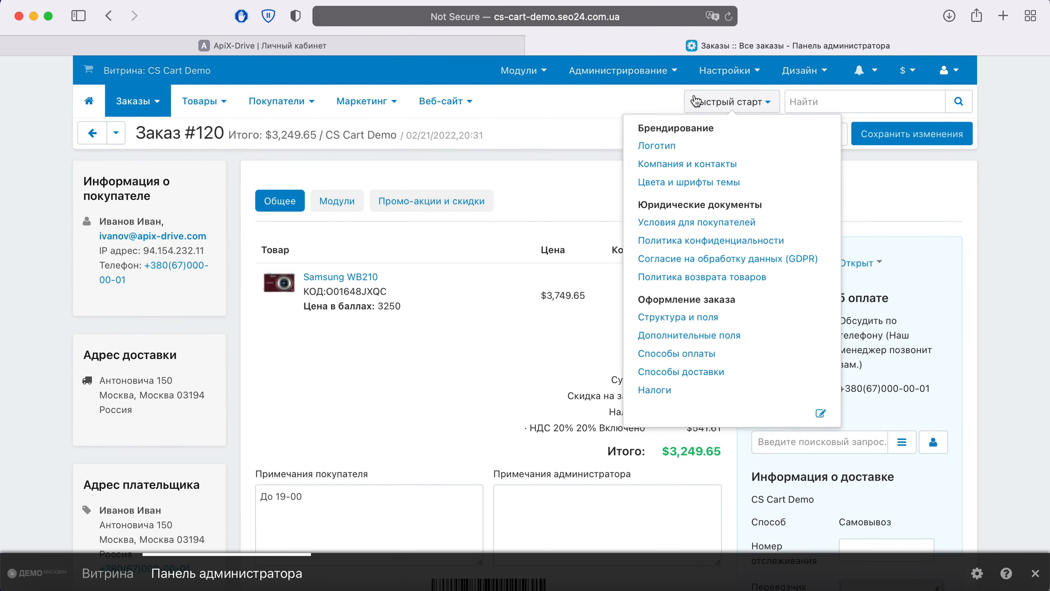
mouse_move(960, 71)
click(832, 142)
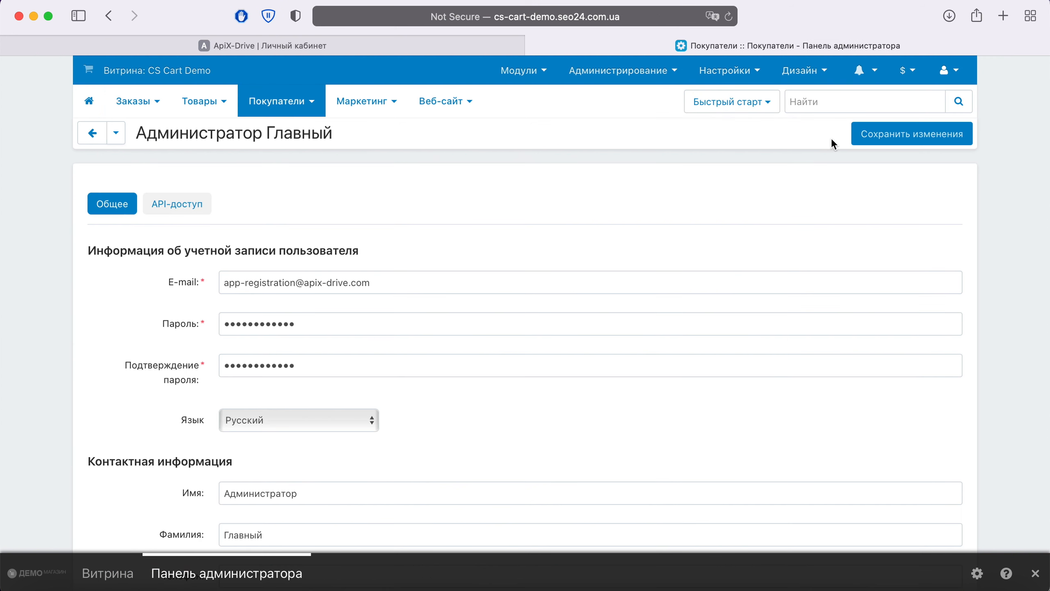
click(209, 203)
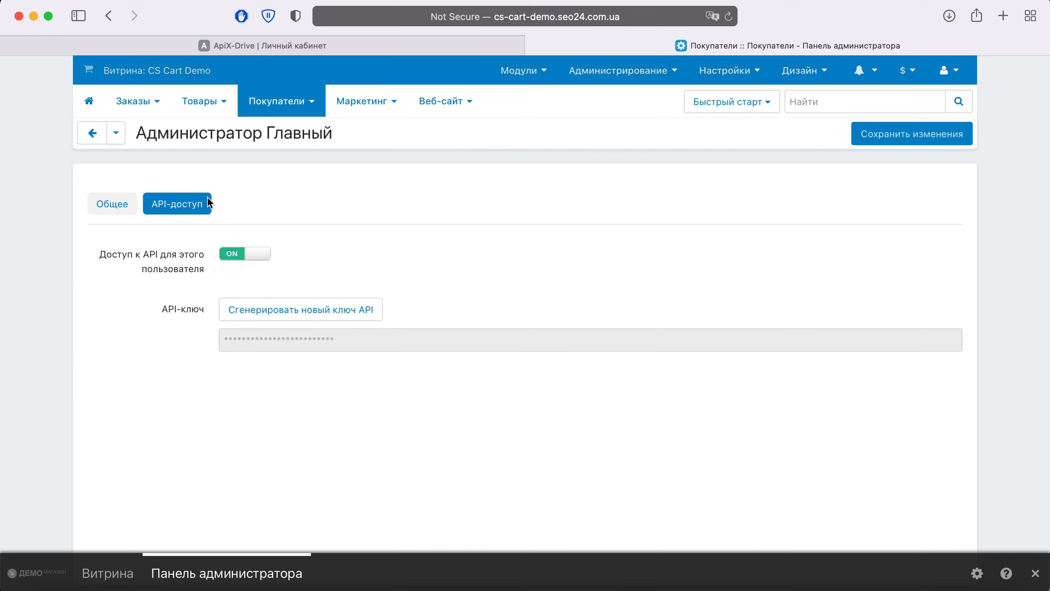
Generate and copy a new API key for the administrator and save the profile changes.
click(336, 315)
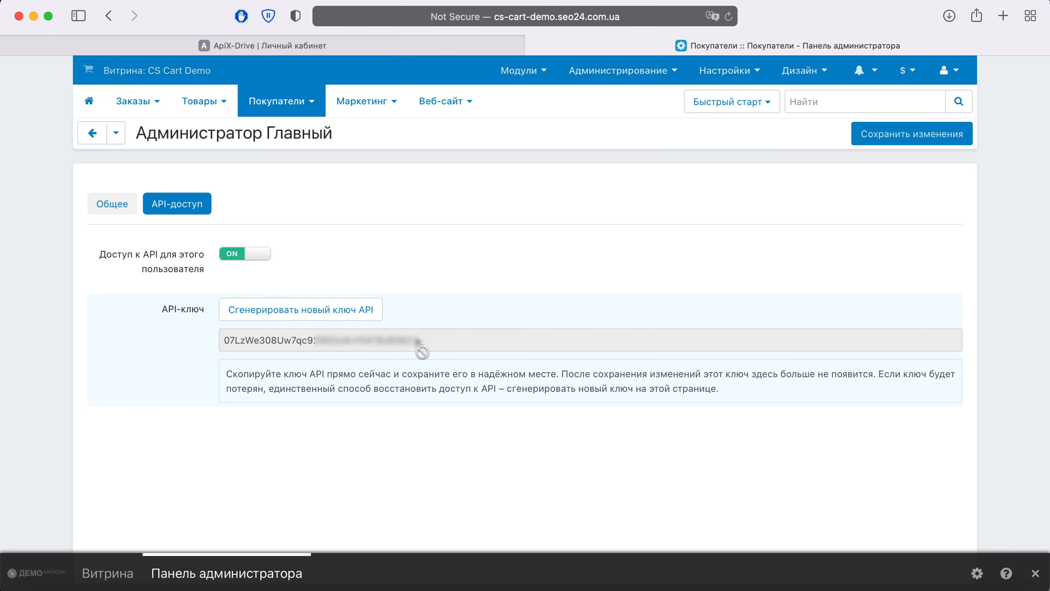
drag(414, 341, 221, 337)
right_click(263, 340)
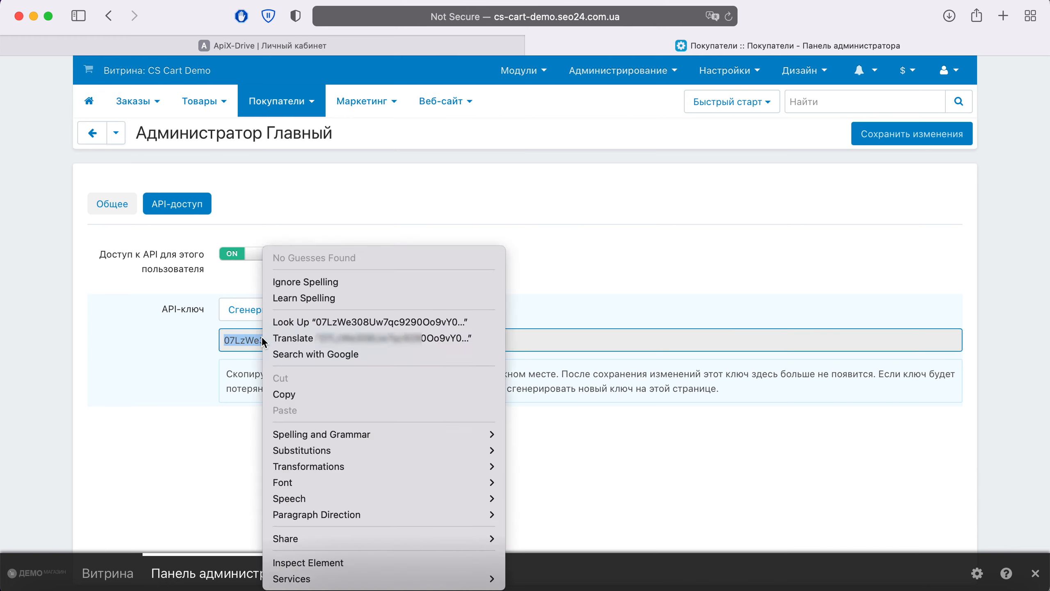
click(303, 394)
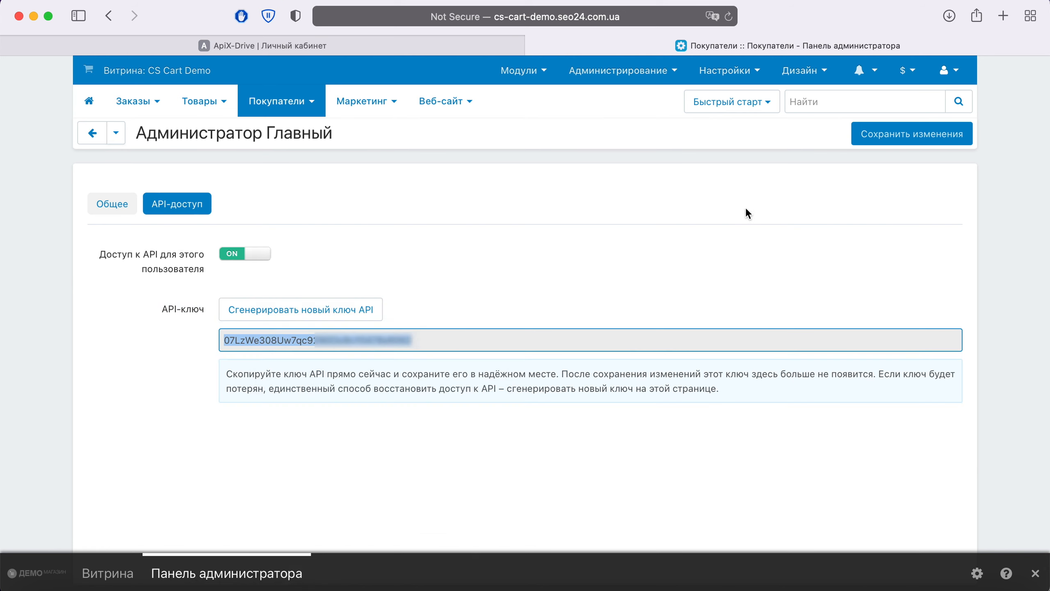
click(873, 138)
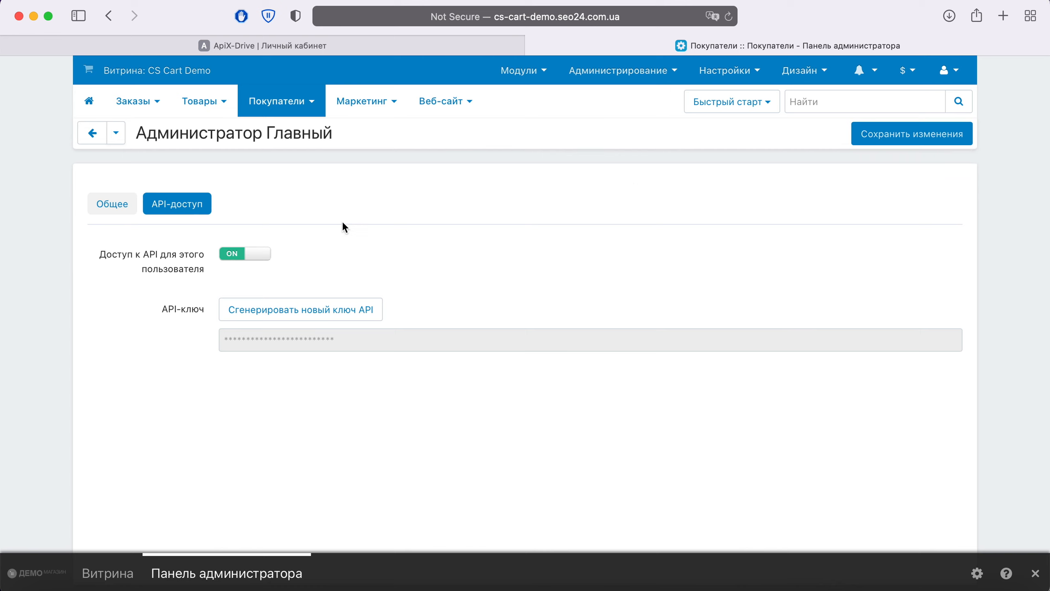
Return to ApiX-Drive, paste the copied API key into the CS-Cart integration form and save the account.
click(278, 46)
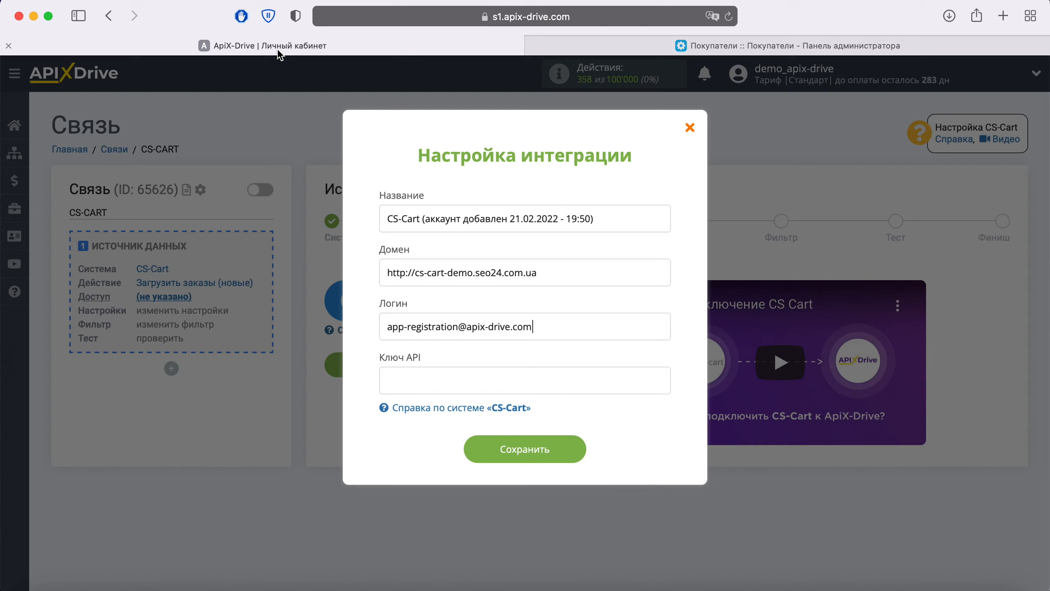
right_click(426, 384)
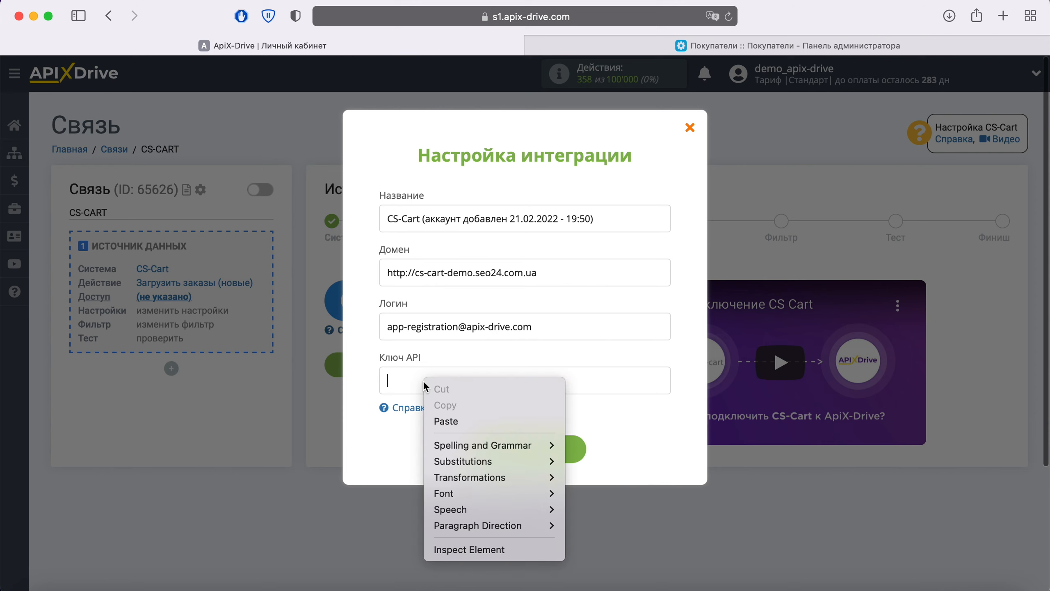
click(470, 422)
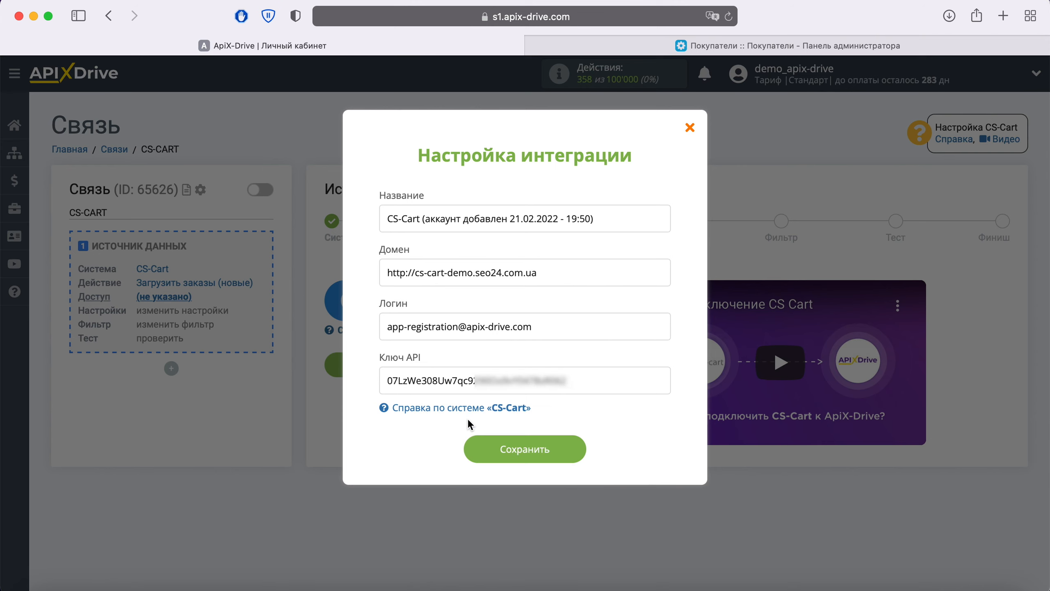
click(563, 449)
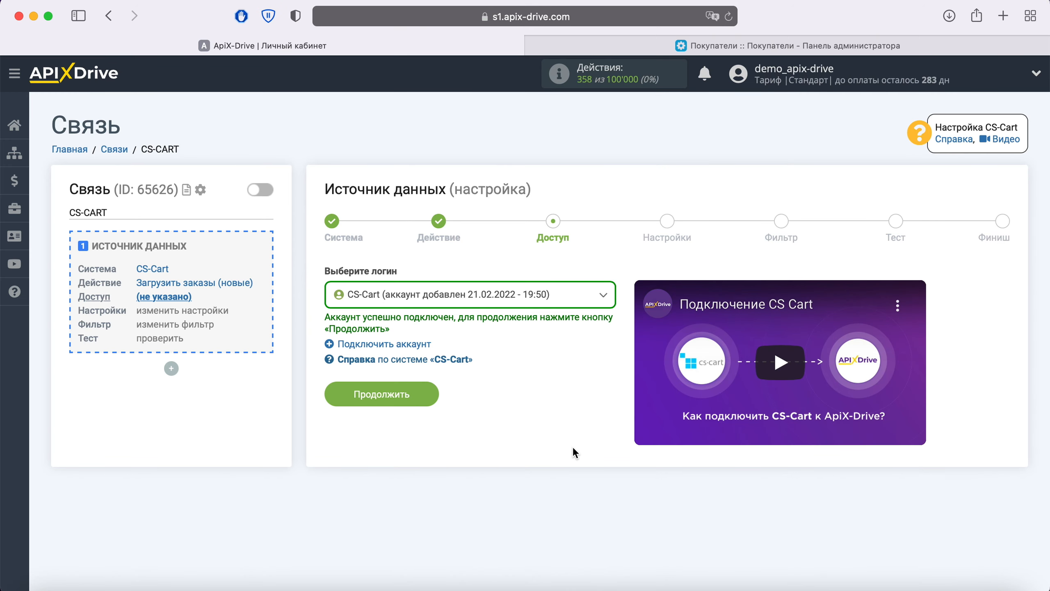
Choose the newly added CS-Cart account for access and continue through the settings and filter stages without adding filter conditions.
click(591, 302)
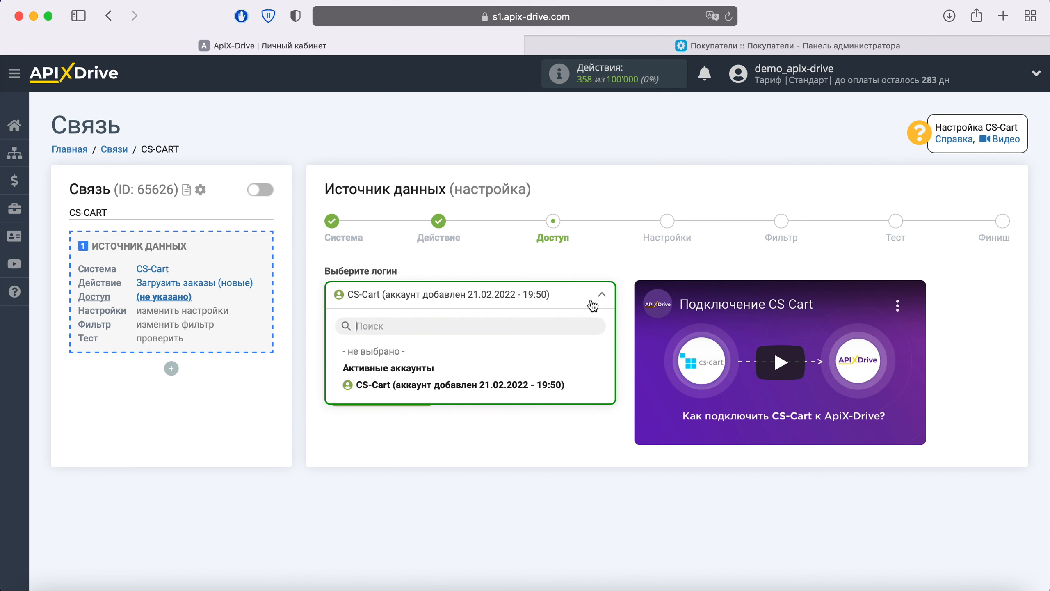
click(517, 385)
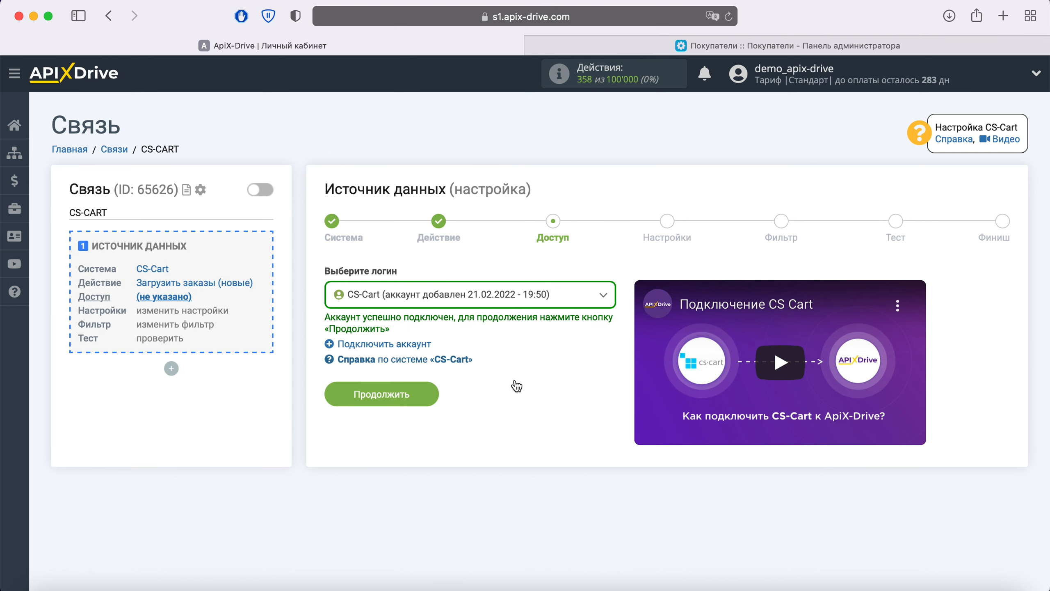
click(425, 384)
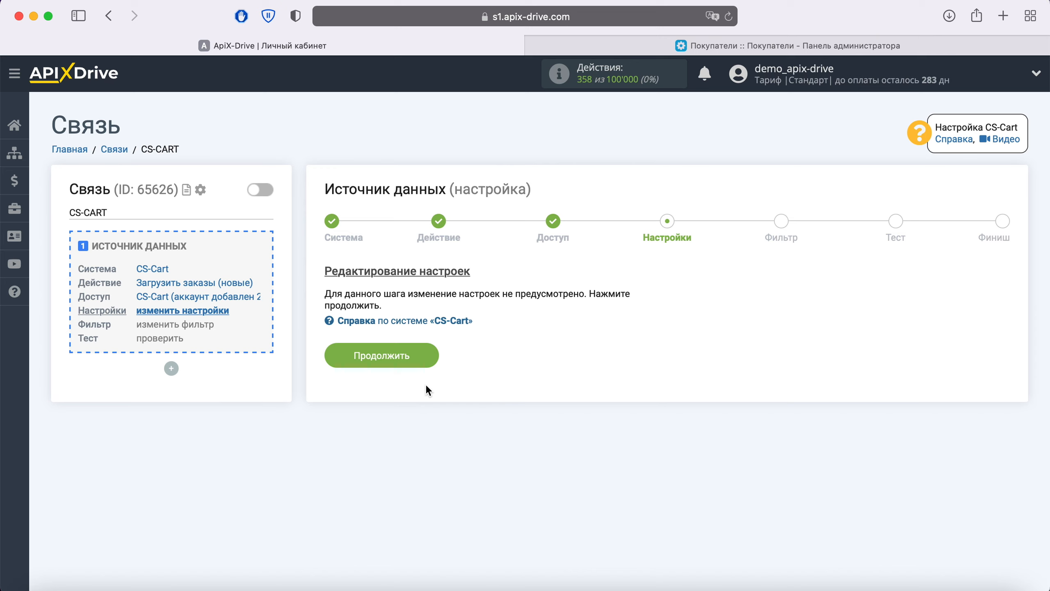
click(430, 347)
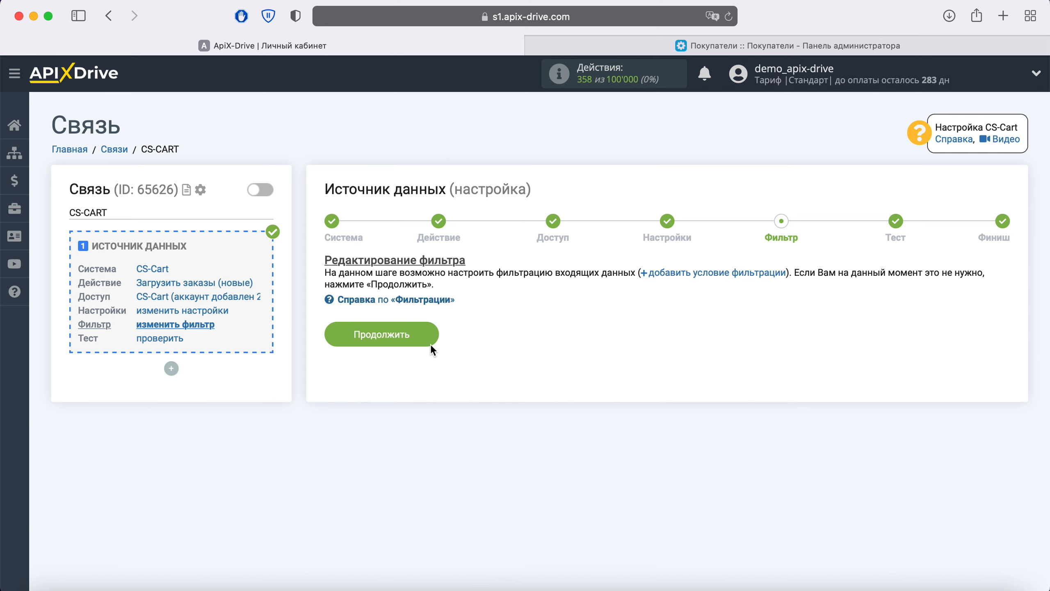
click(430, 345)
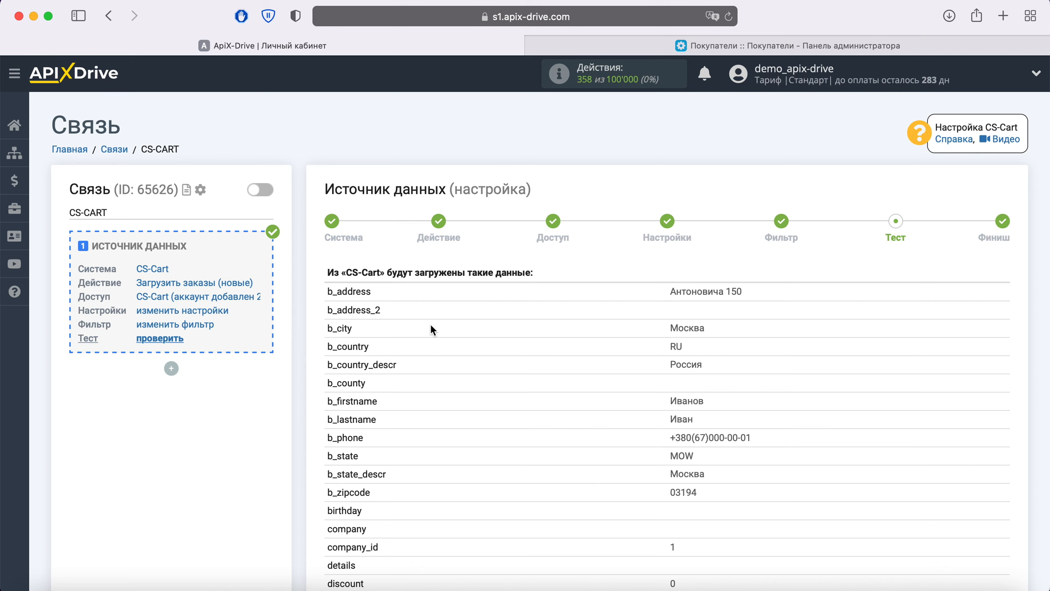
Review the CS-Cart test order data to its end and proceed to the data reception setup (Прием данных).
scroll(431, 329, down, 15)
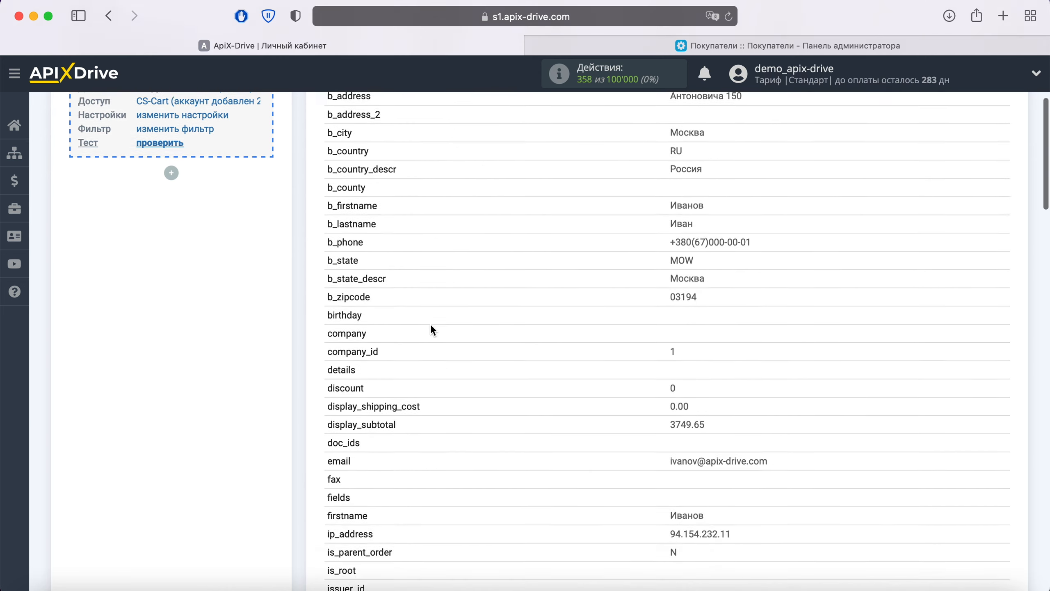
scroll(432, 329, down, 15)
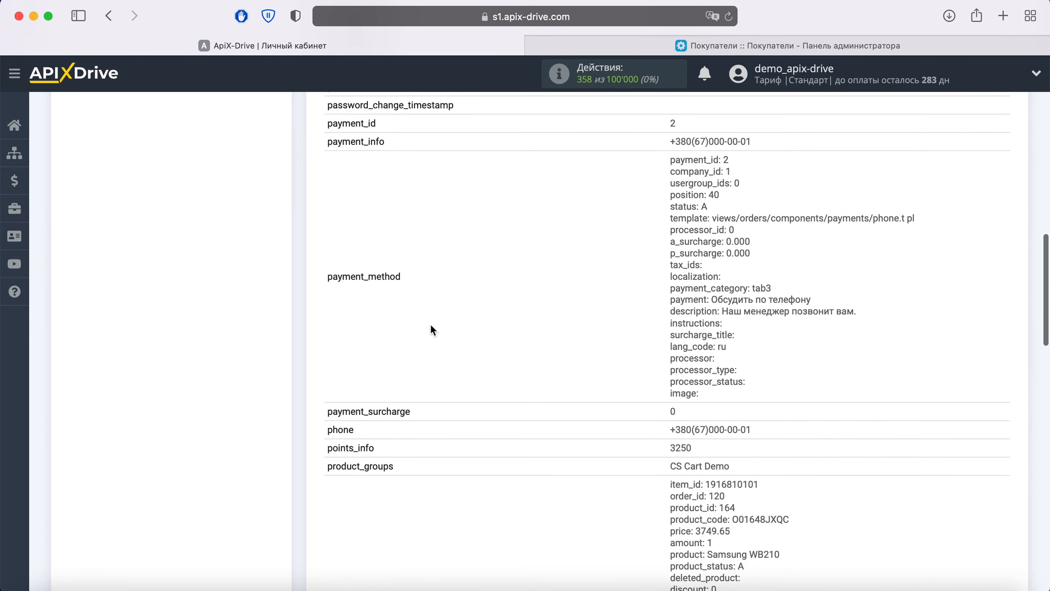
scroll(432, 331, down, 12)
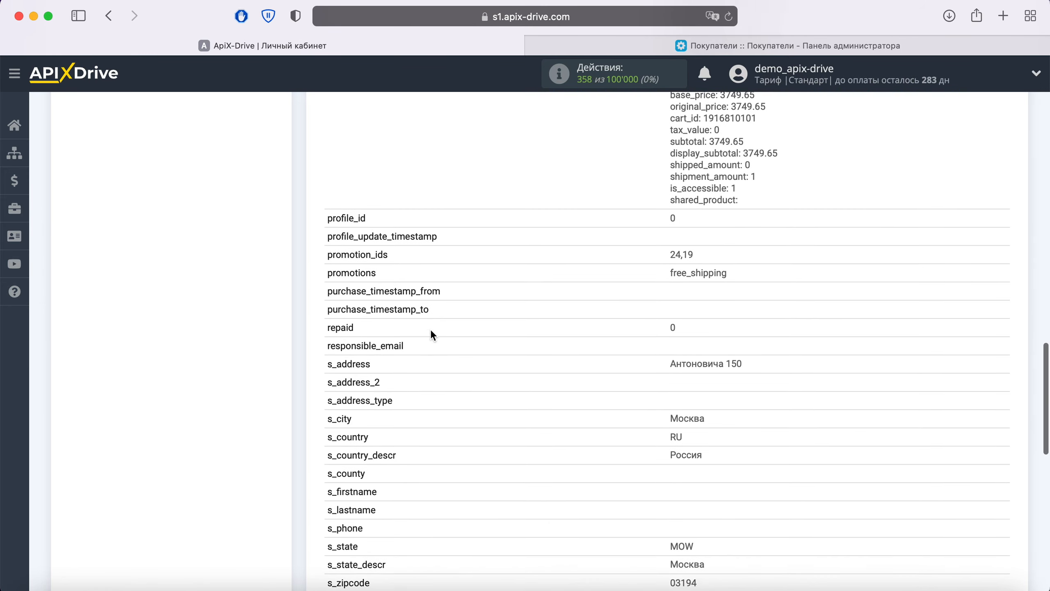
scroll(431, 347, down, 6)
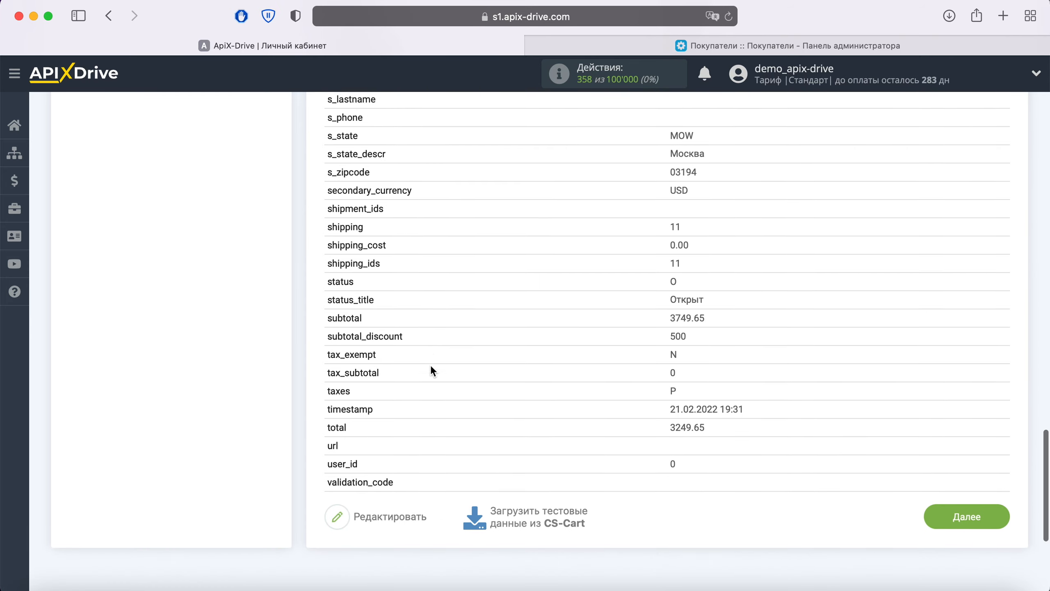
click(977, 512)
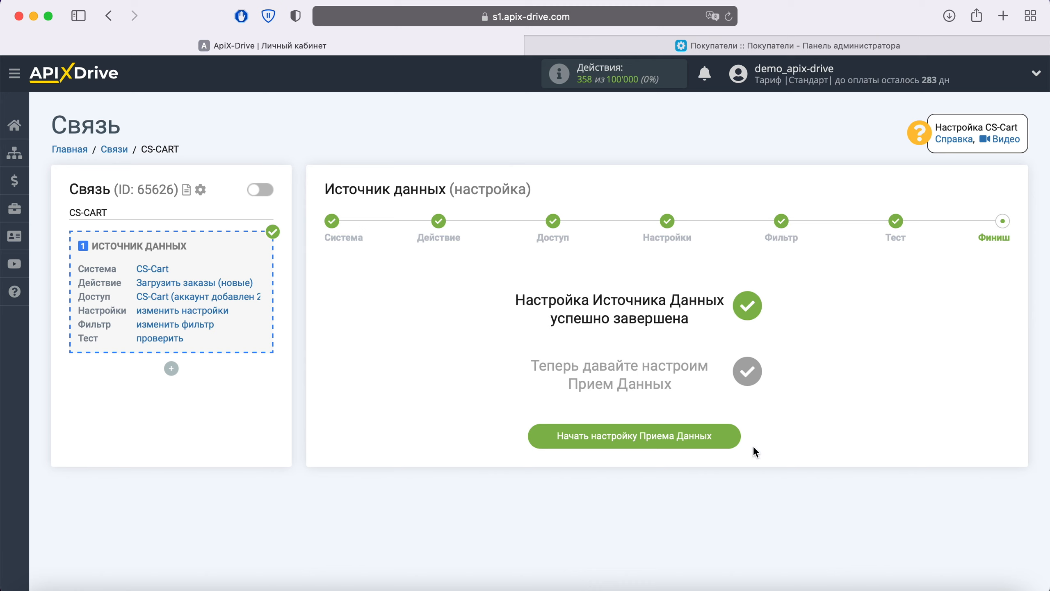
click(725, 434)
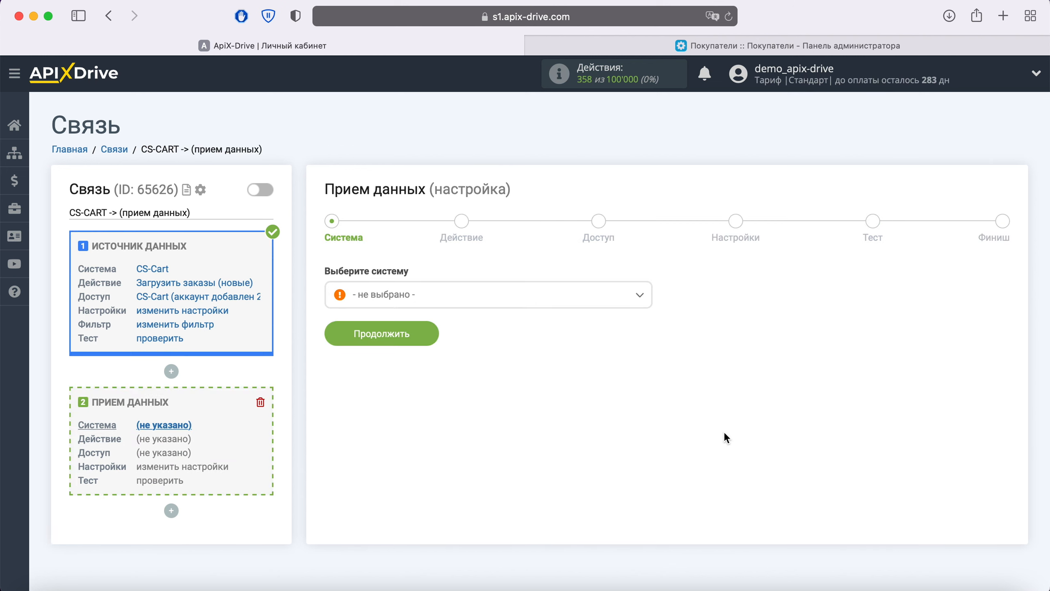
Select Webhook (прием) as the receiving system and continue to the action stage.
click(637, 298)
scroll(615, 380, down, 3)
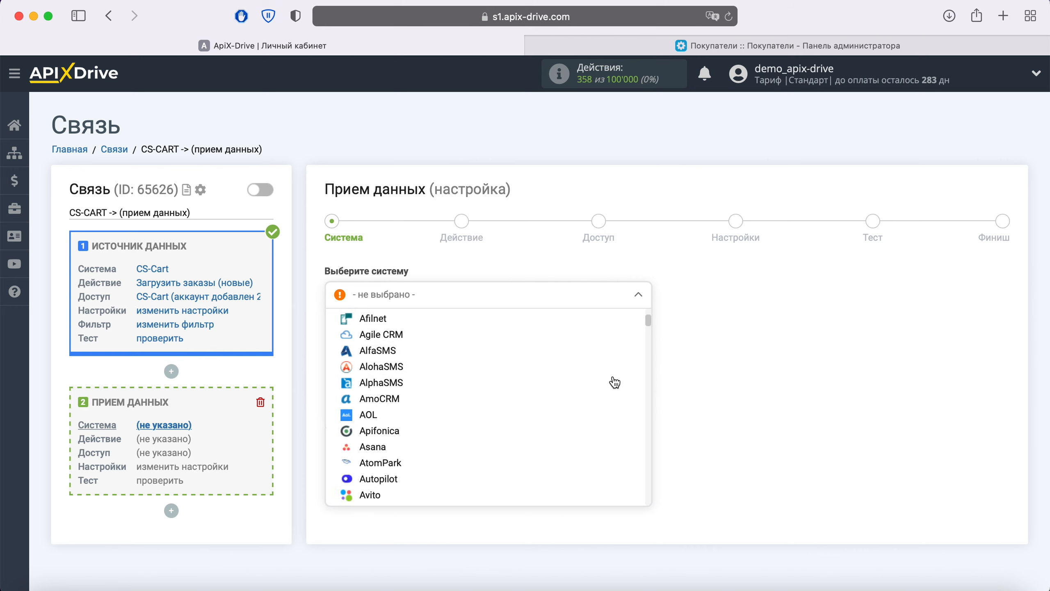
scroll(615, 382, down, 15)
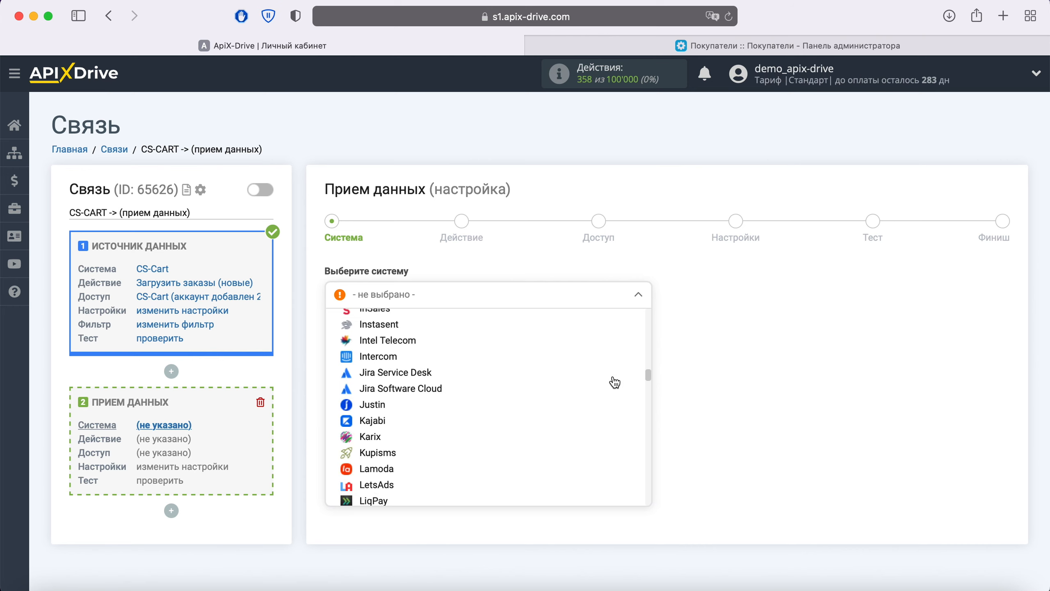
scroll(615, 382, down, 15)
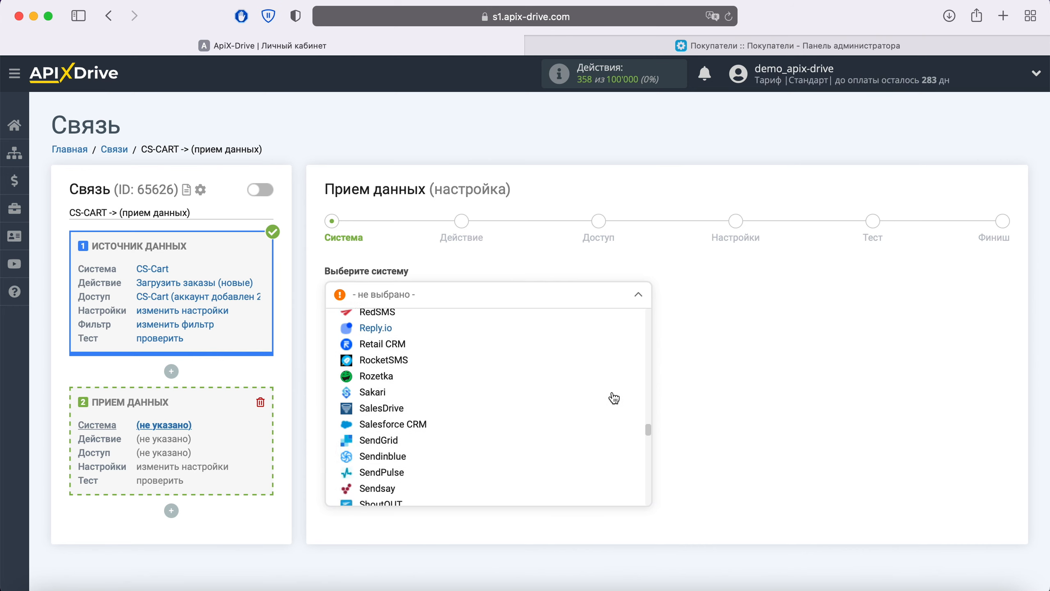
scroll(614, 397, down, 15)
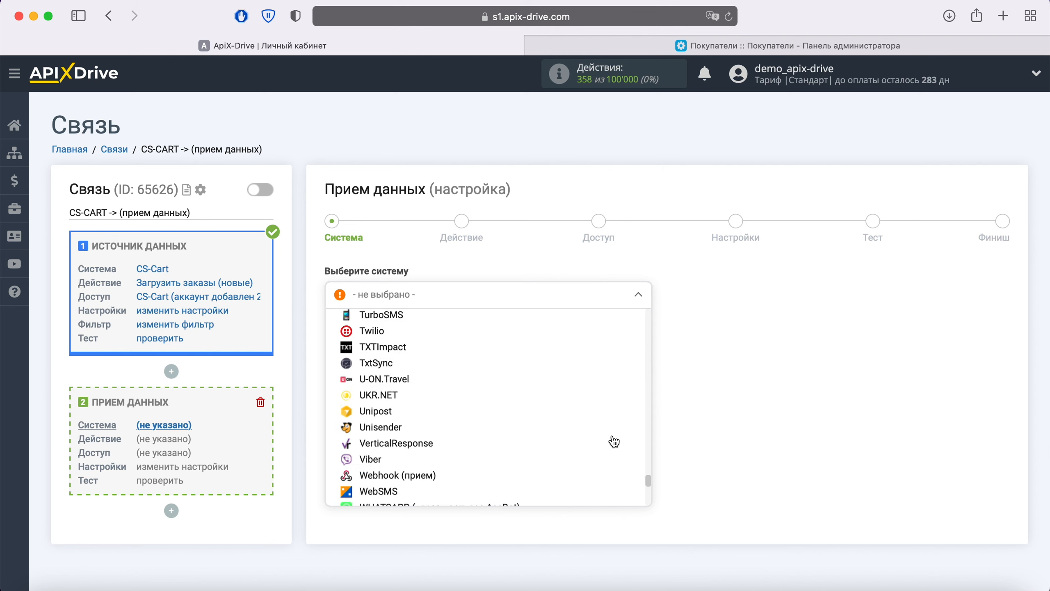
scroll(614, 441, down, 5)
click(407, 389)
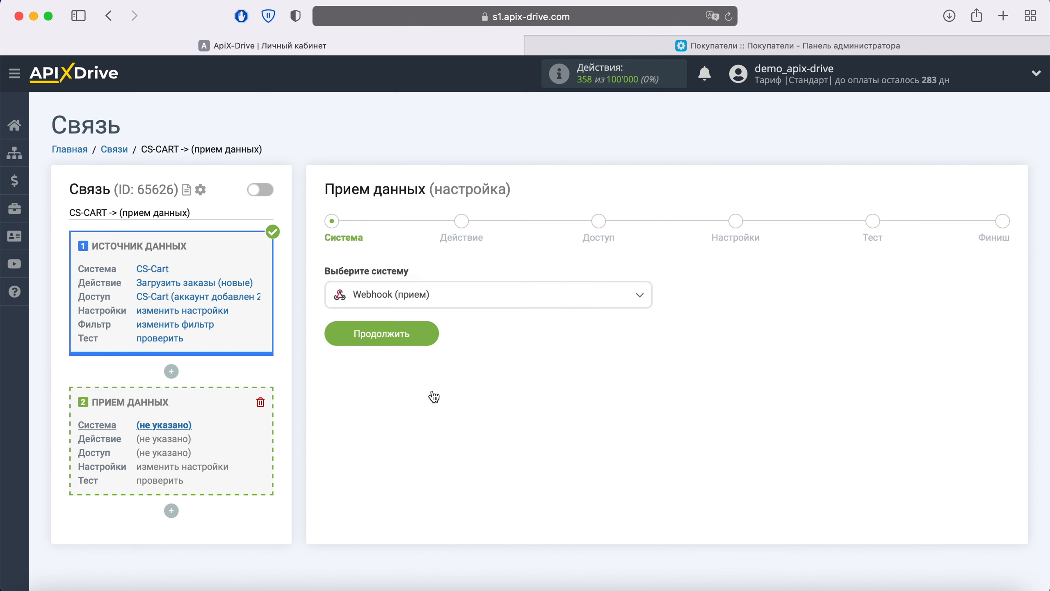
click(430, 336)
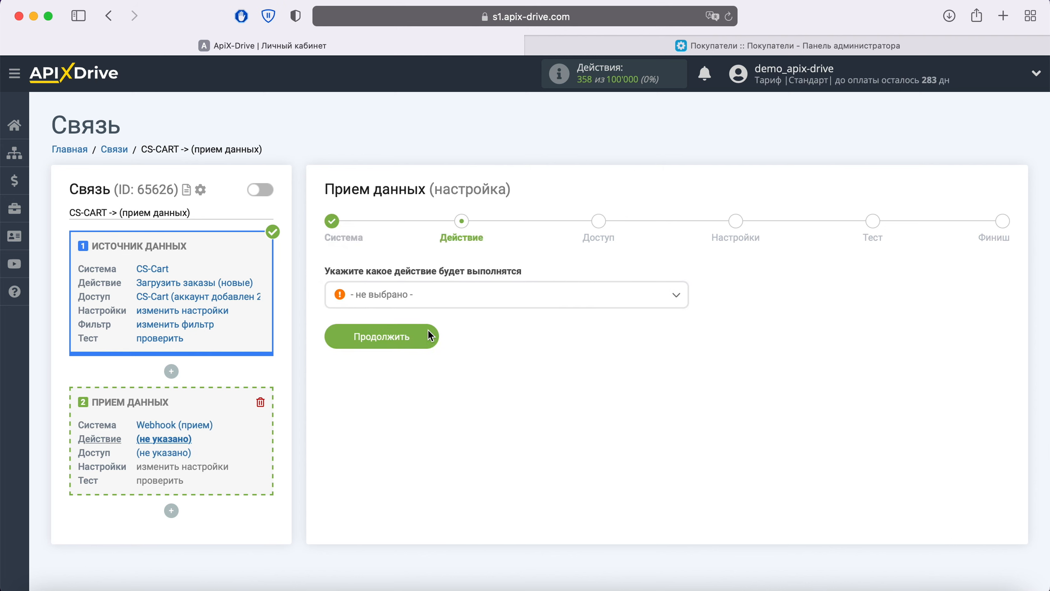
Choose the Отправка данных action for the receiving Webhook and open the form for connecting a Webhook (прием) account.
click(434, 304)
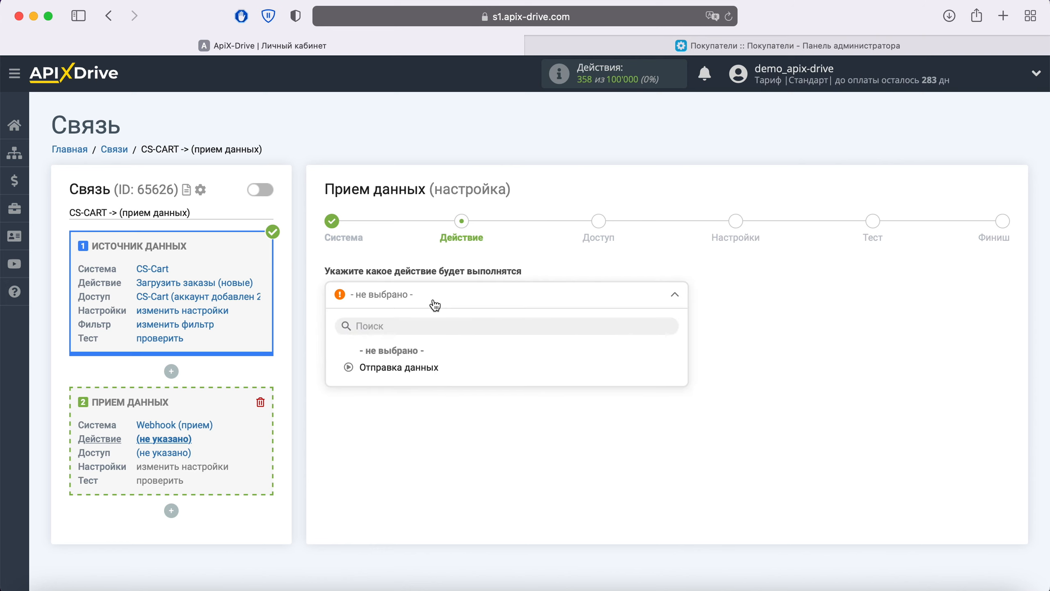
click(426, 368)
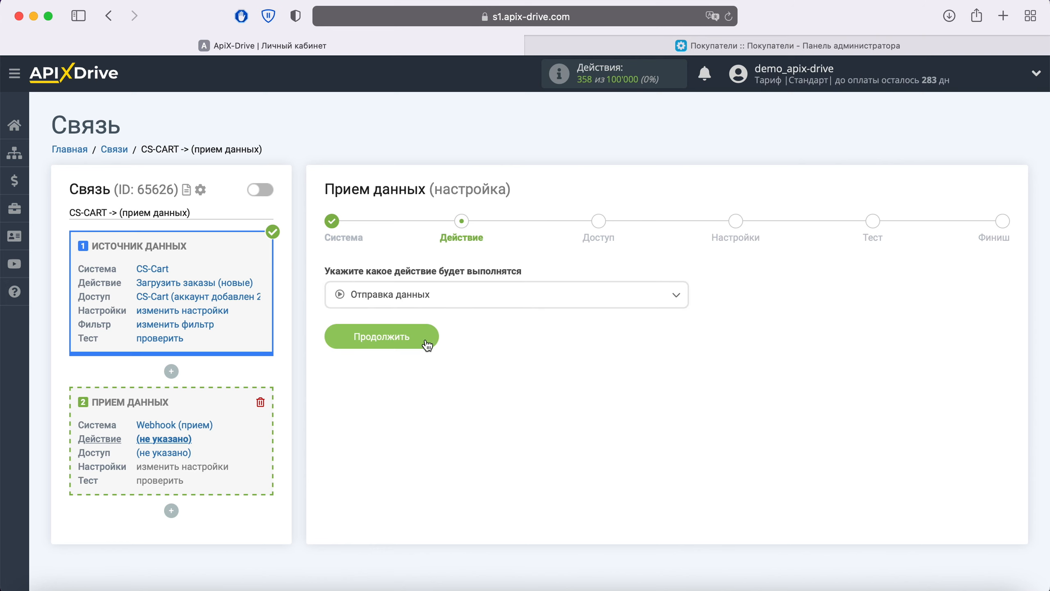
click(427, 337)
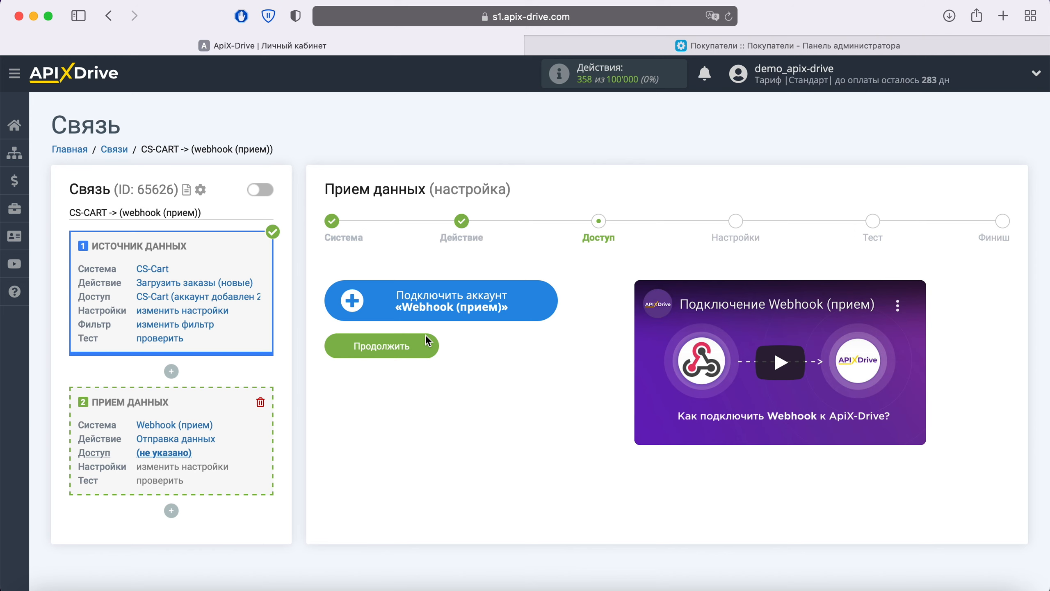
click(550, 301)
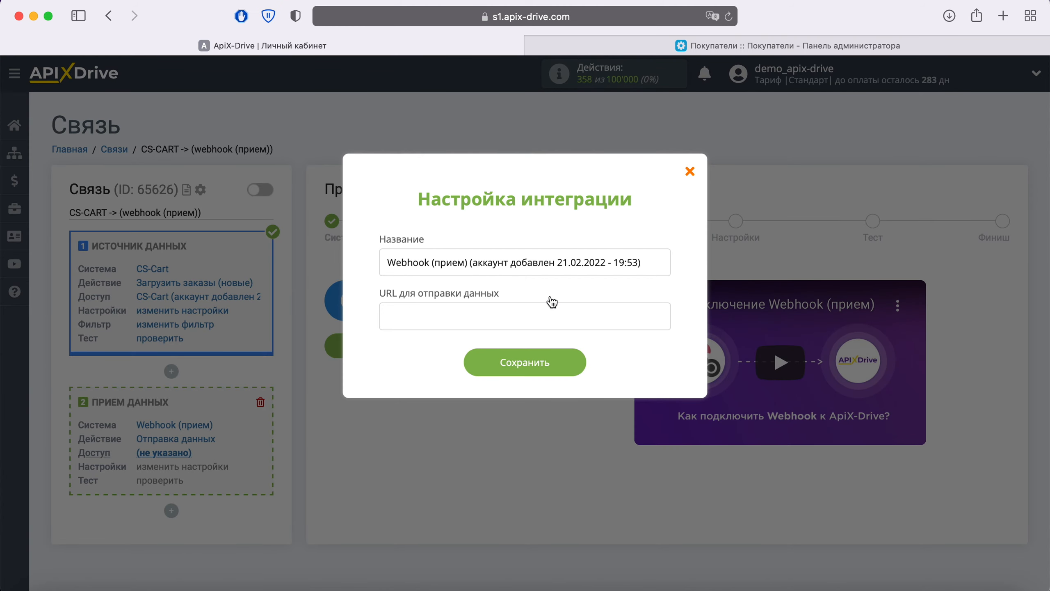
drag(650, 263, 391, 254)
click(364, 256)
Create a new connection in a separate browser tab and set Webhook (источник) as its data source system.
click(1003, 15)
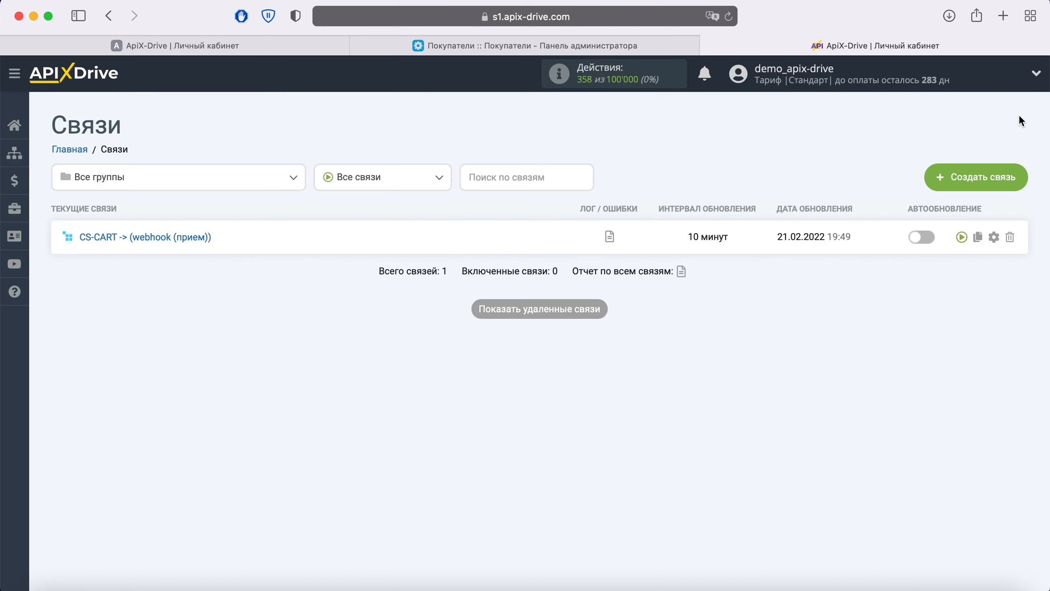
click(1018, 171)
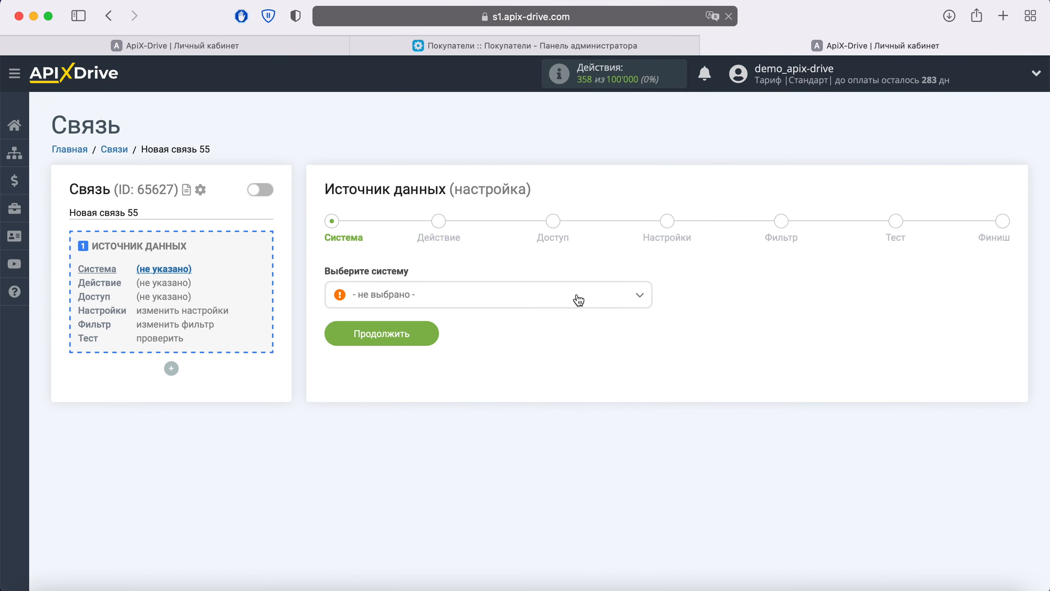
click(578, 300)
scroll(561, 373, down, 10)
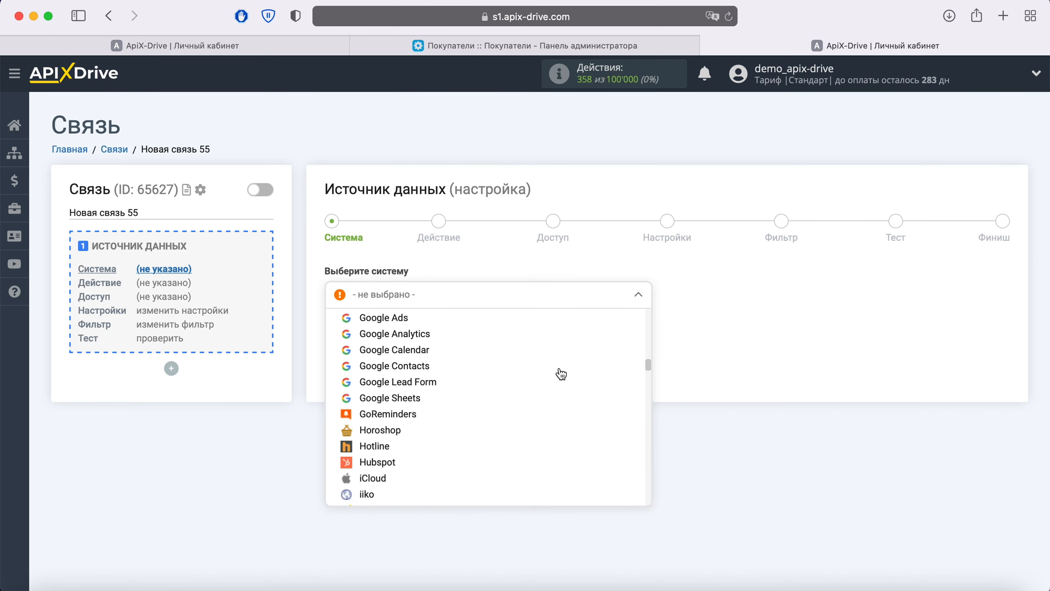
scroll(561, 373, down, 20)
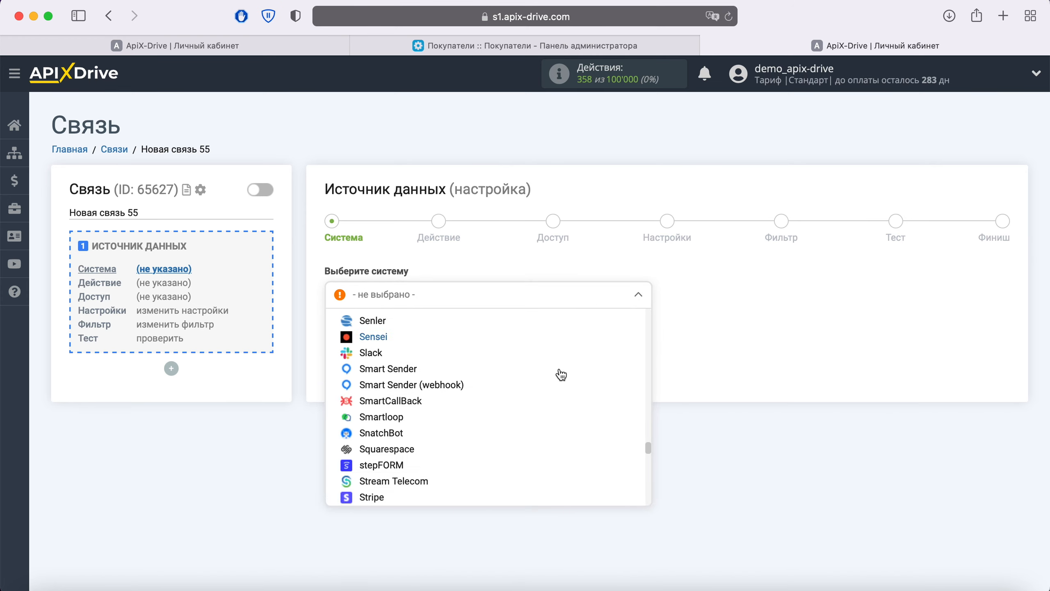
scroll(559, 374, down, 15)
click(412, 410)
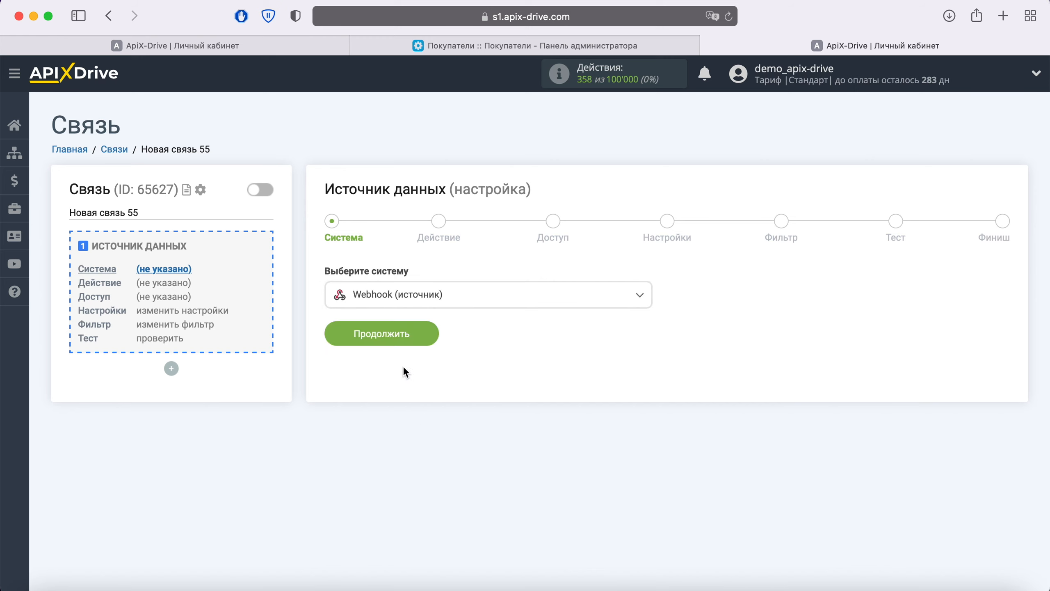
click(423, 334)
Choose the Принять данные action and connect a Webhook (источник) account under its suggested name.
click(440, 299)
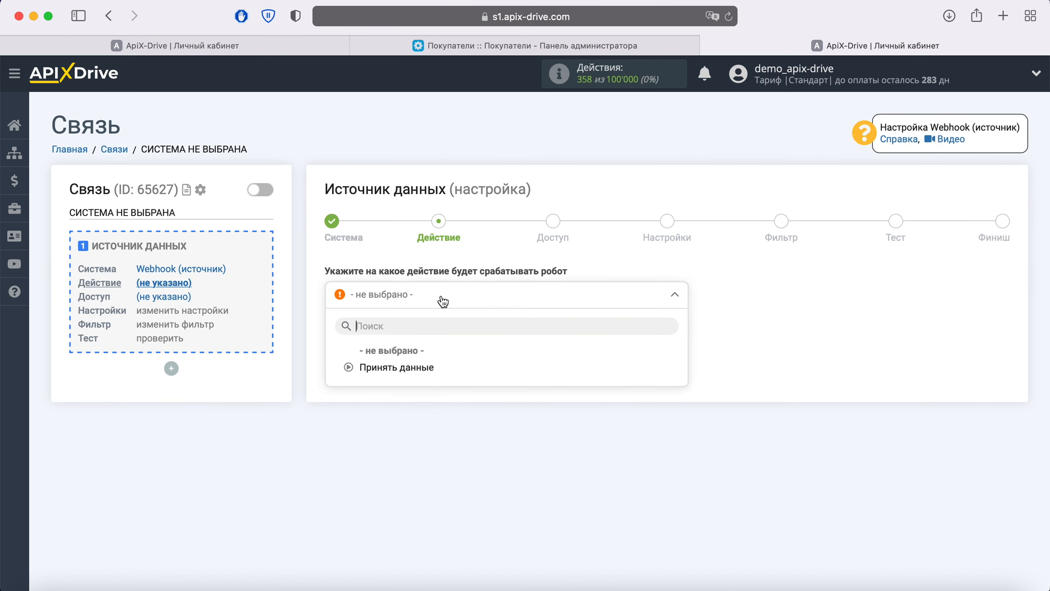
click(425, 372)
click(427, 351)
click(542, 297)
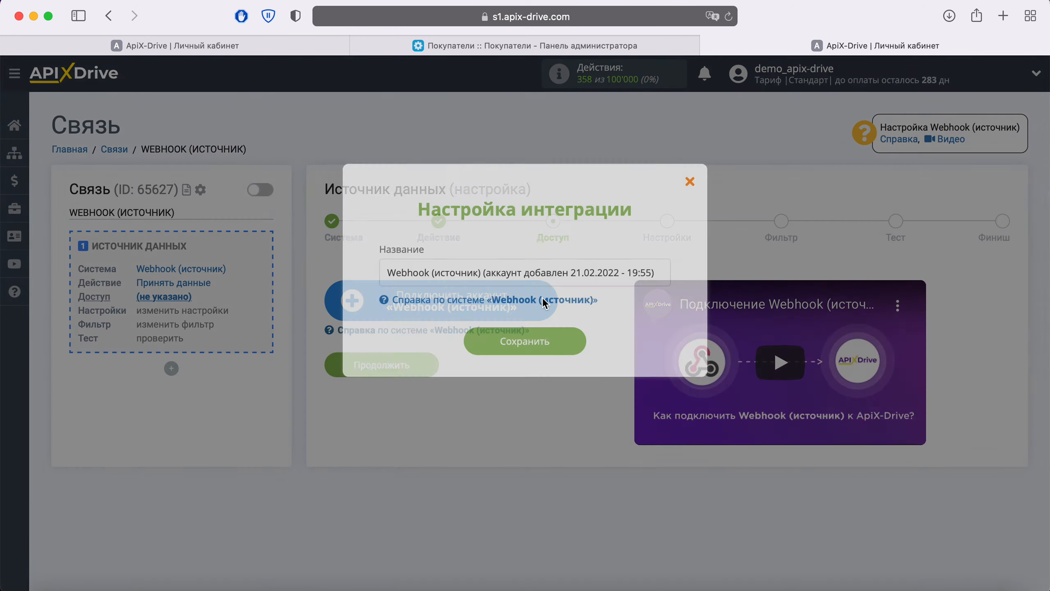
click(578, 335)
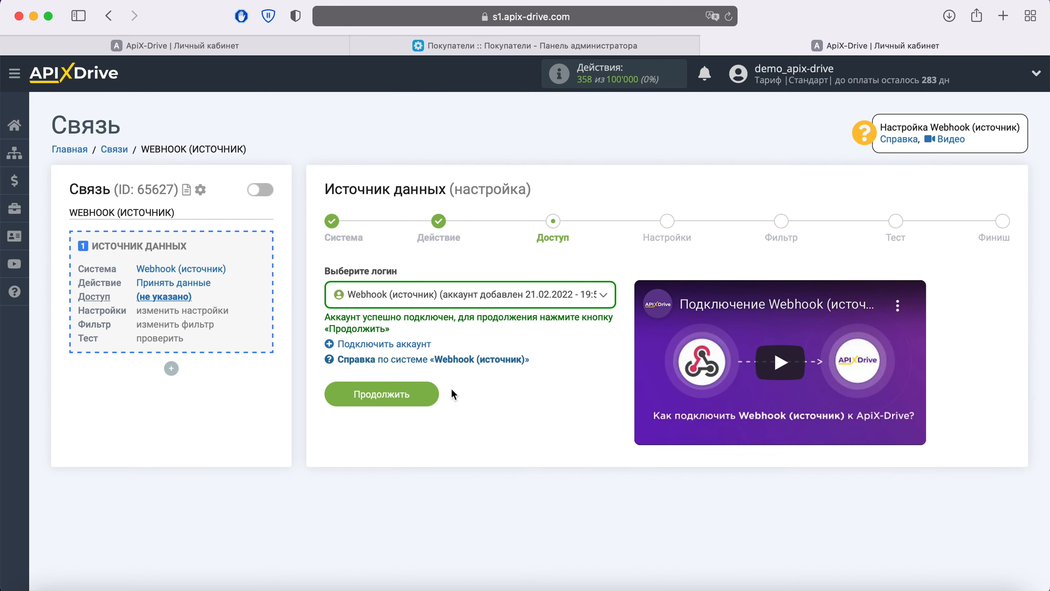
Continue with the connected Webhook (источник) account and copy its data reception URL.
click(428, 392)
click(429, 327)
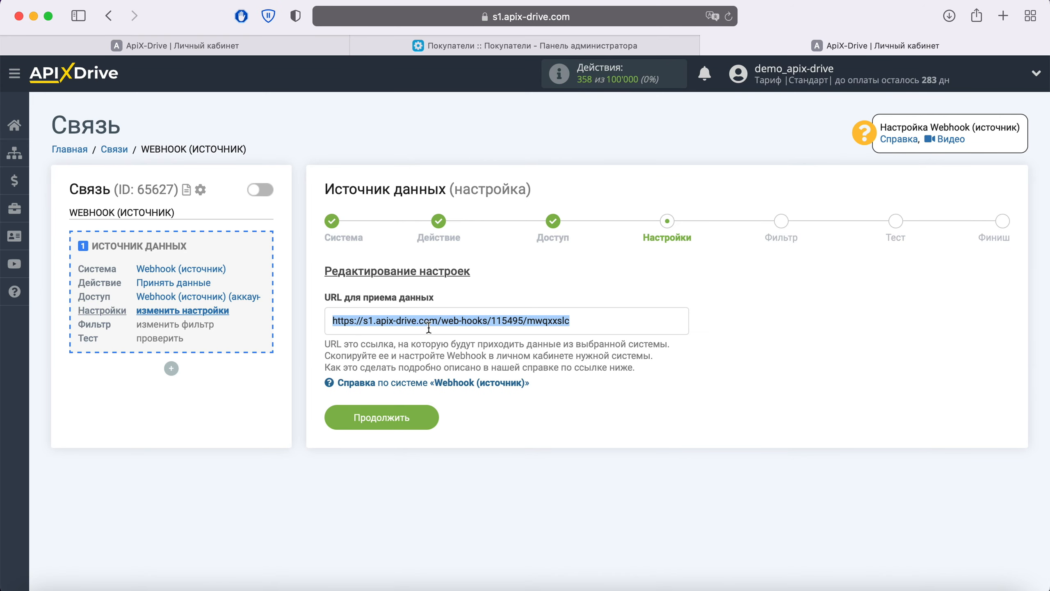
right_click(373, 326)
click(417, 394)
Return to the CS-Cart connection, paste the copied webhook URL as the data sending address and save the account.
click(260, 52)
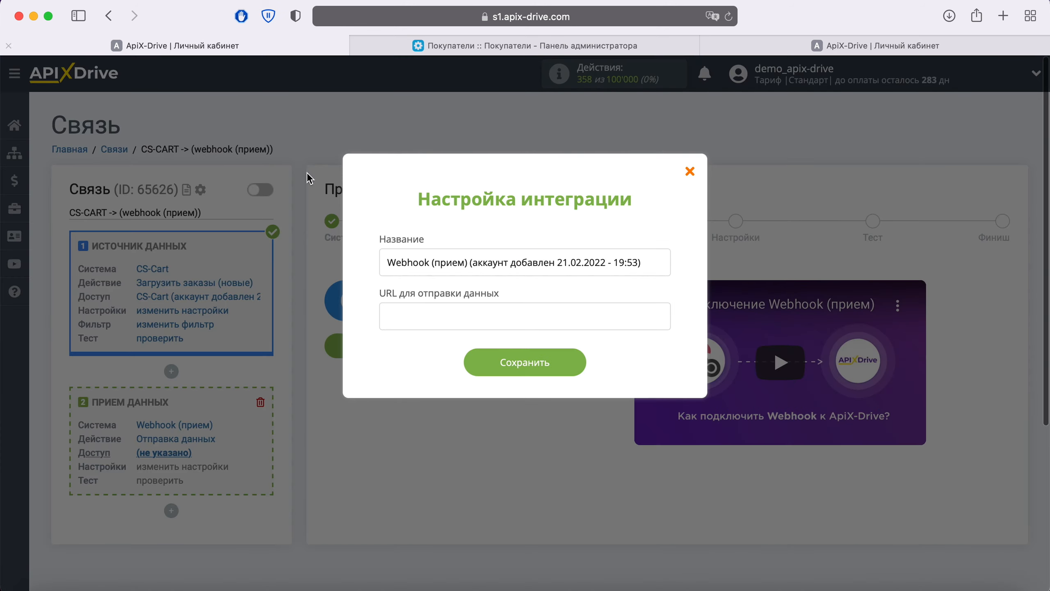
right_click(418, 322)
click(441, 356)
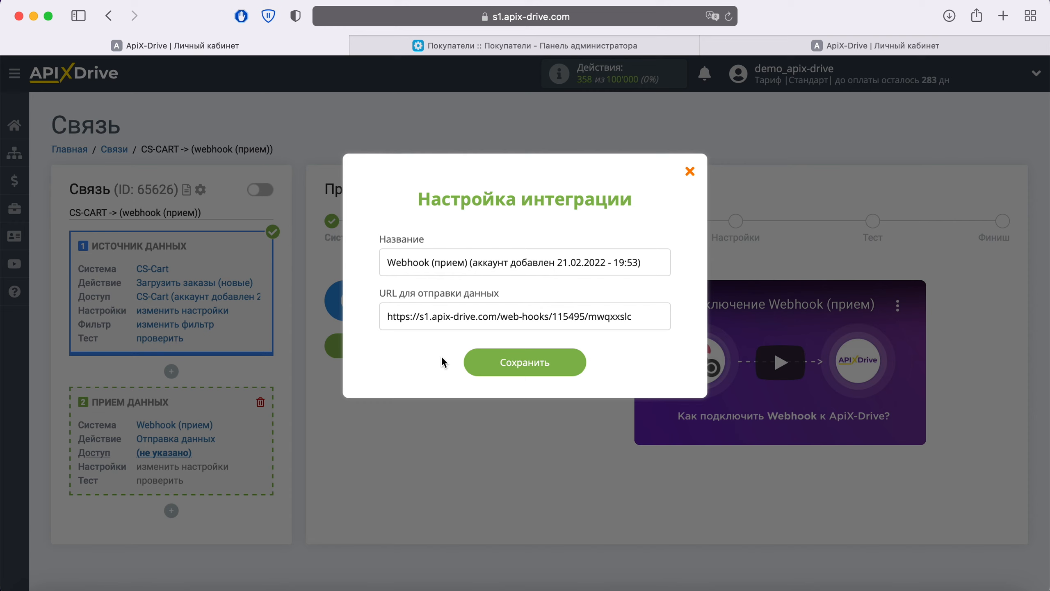
click(575, 358)
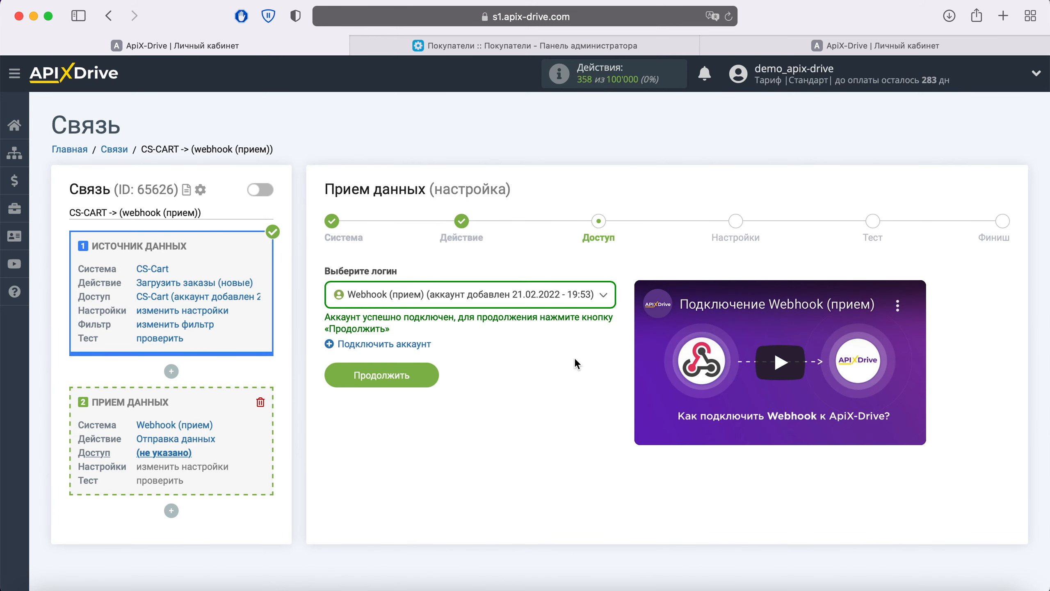
Choose the newly added Webhook (прием) account, continue to the settings and keep POST as the sending type.
click(602, 295)
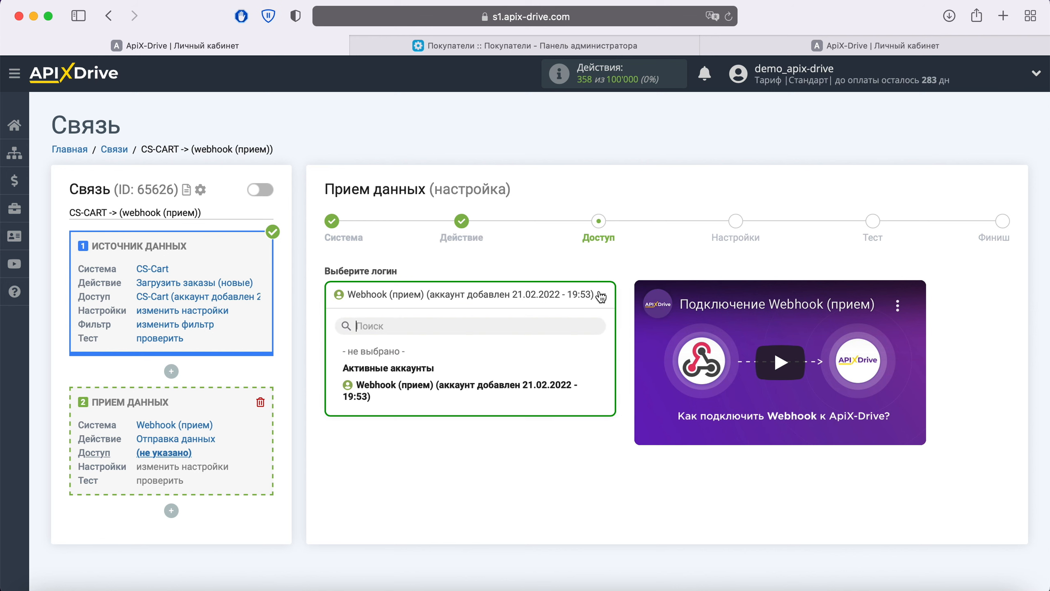
click(494, 385)
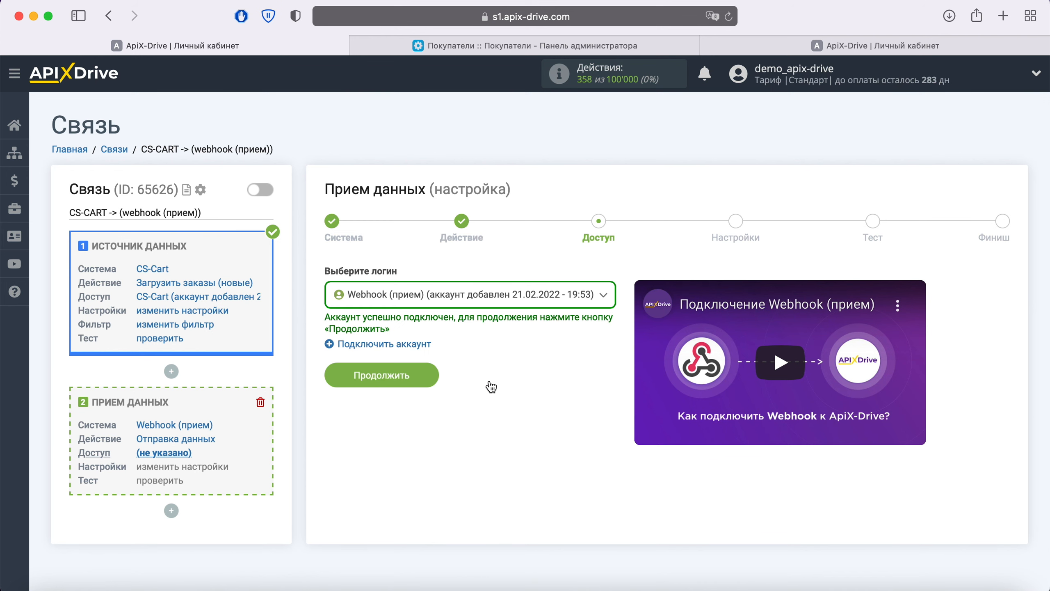
click(426, 375)
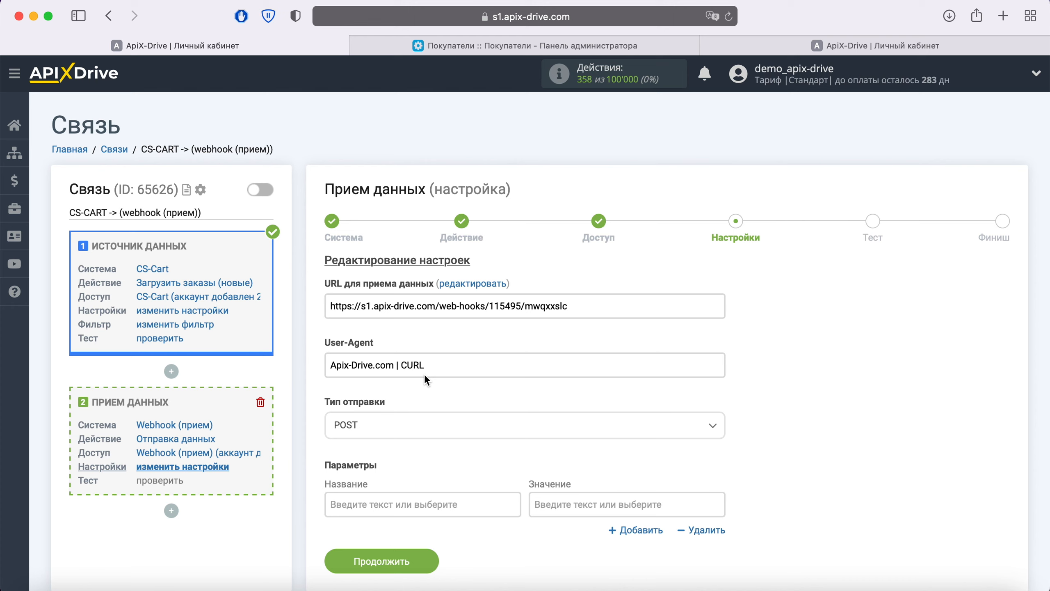
click(409, 426)
click(409, 428)
Name the first webhook parameter "name" and assign the CS-Cart b_lastname variable as its value.
click(366, 504)
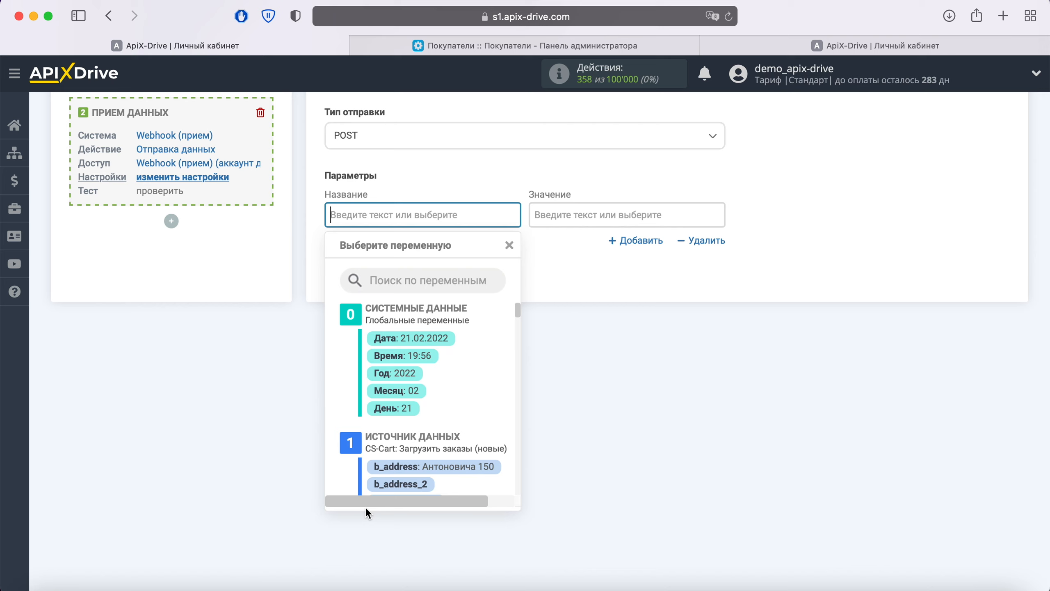
text(name)
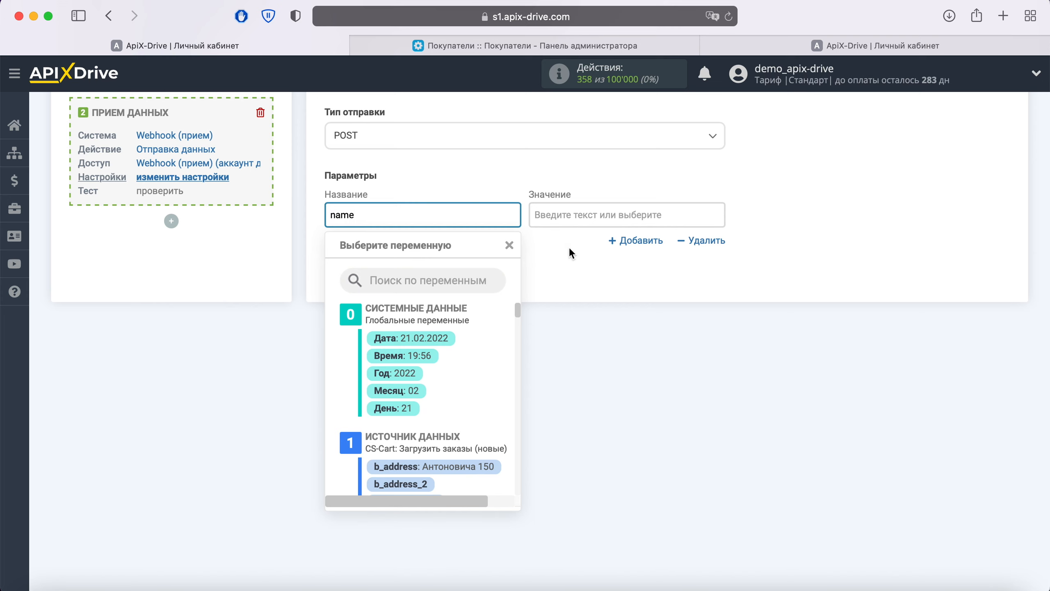
click(573, 214)
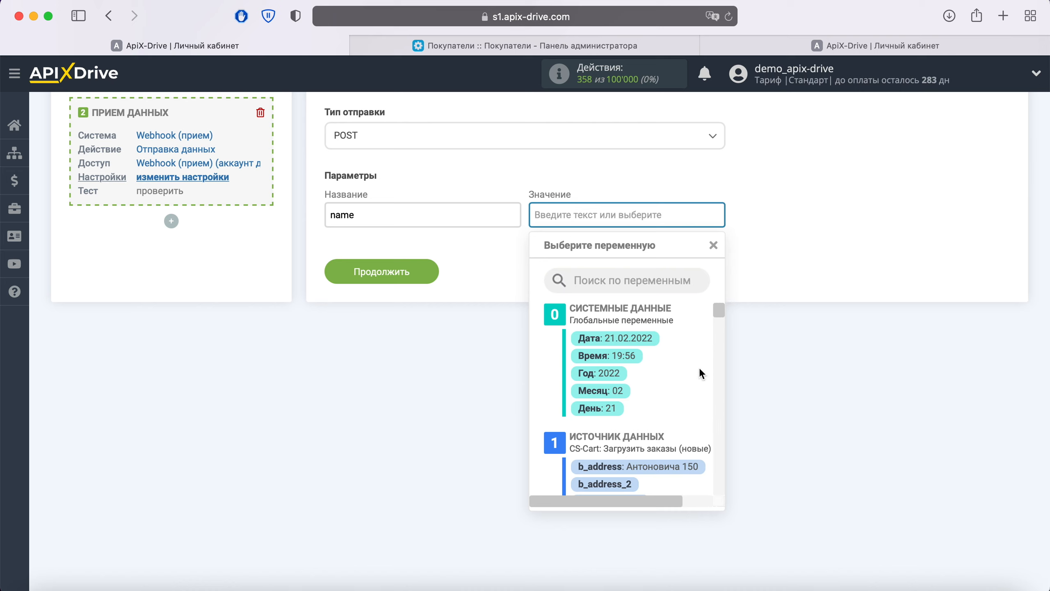
scroll(699, 368, down, 5)
scroll(699, 368, down, 2)
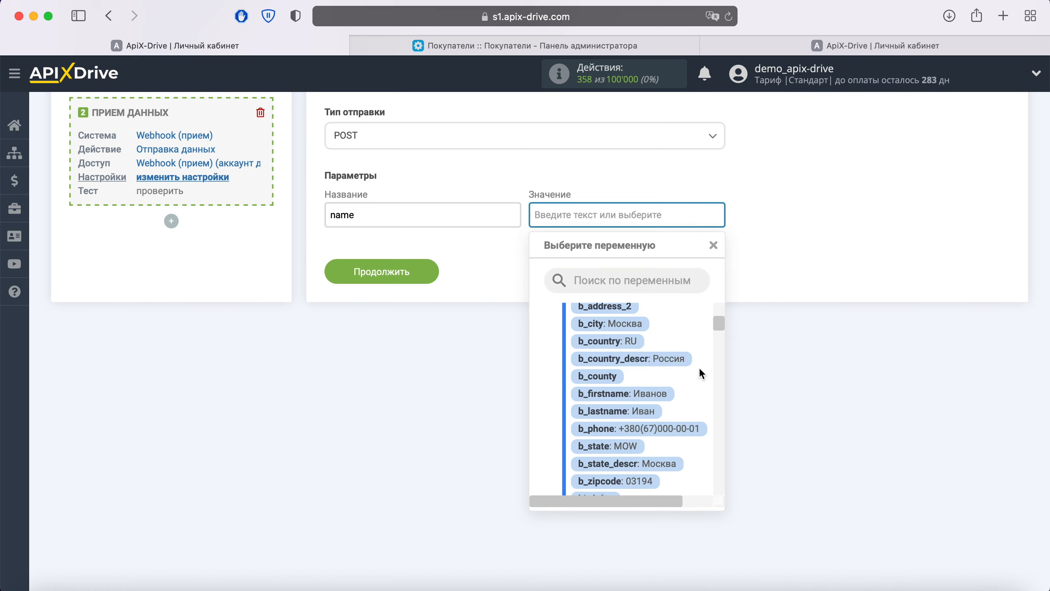
click(649, 412)
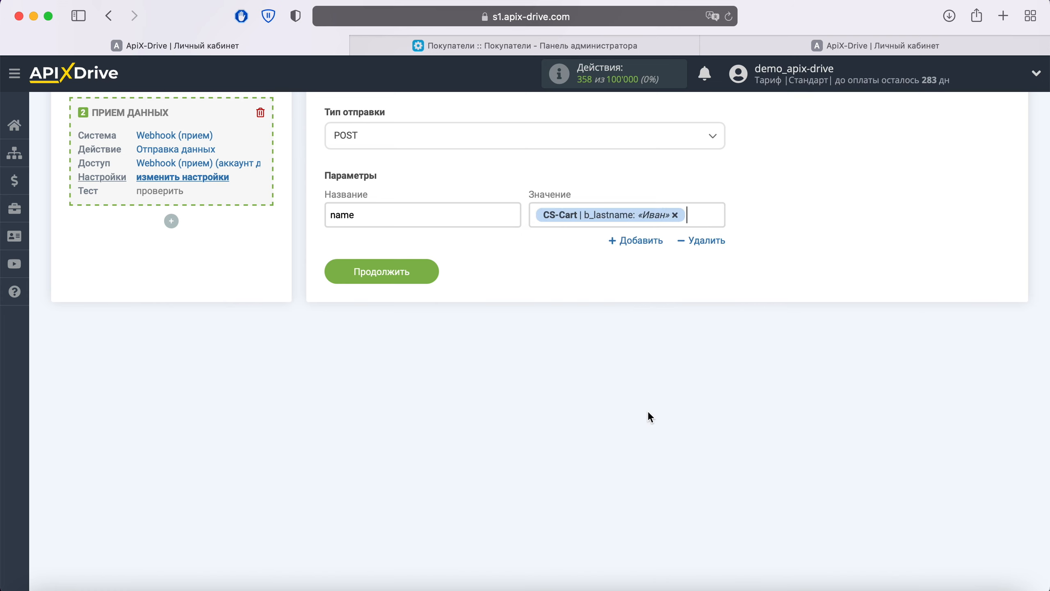
Add a second webhook parameter named "phone" and assign the CS-Cart b_phone variable as its value.
click(640, 243)
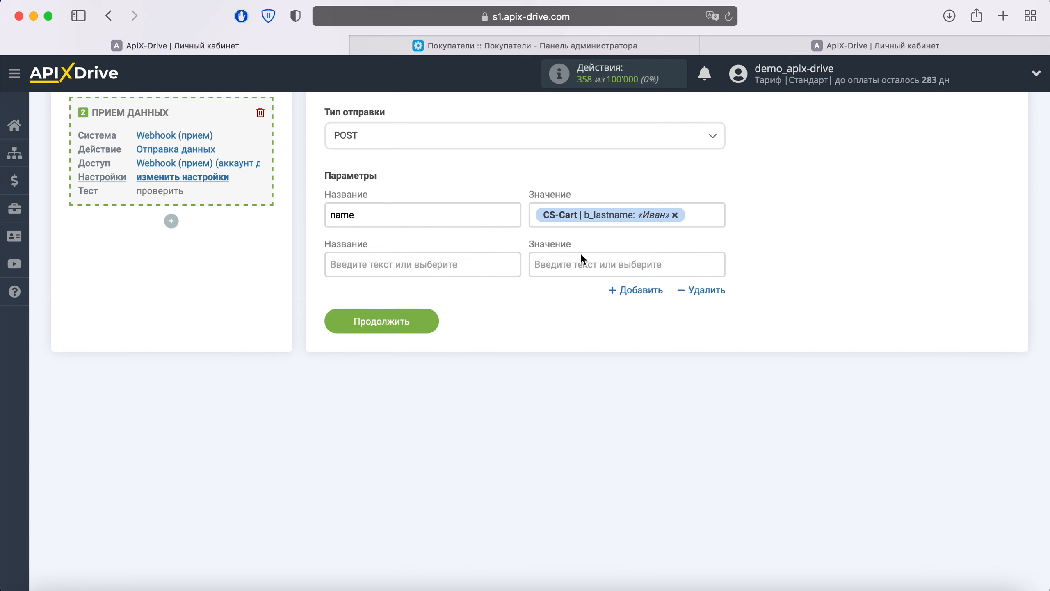
click(468, 259)
text(phone)
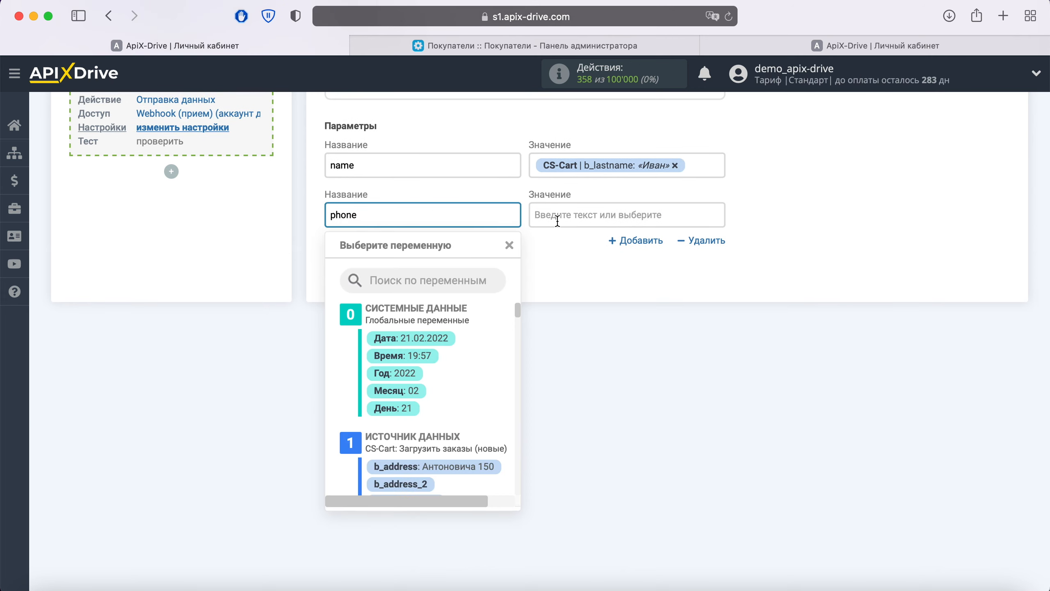
click(557, 215)
scroll(694, 361, down, 3)
scroll(694, 361, down, 3)
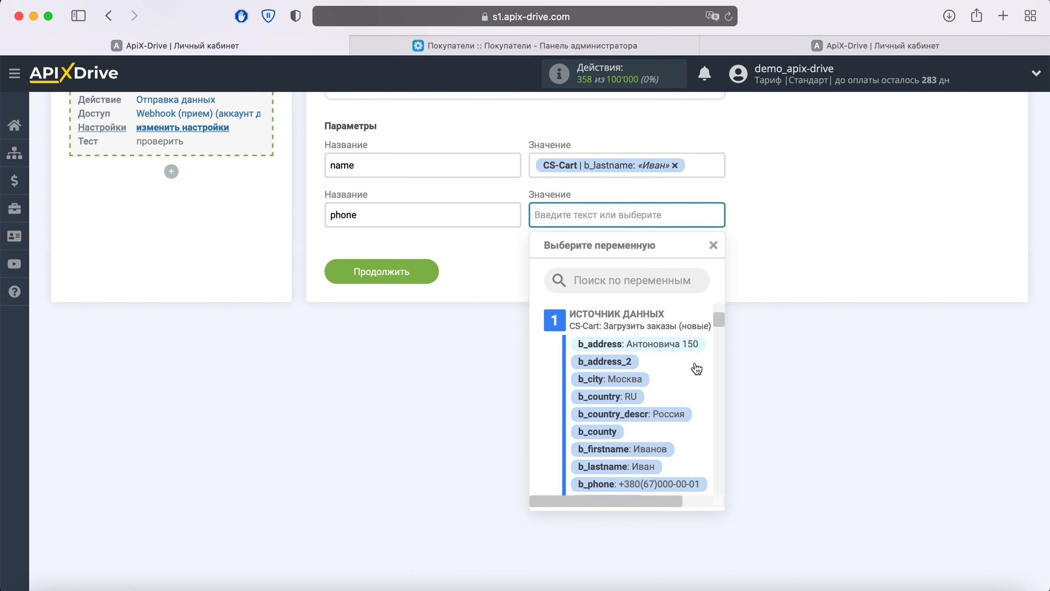
click(680, 389)
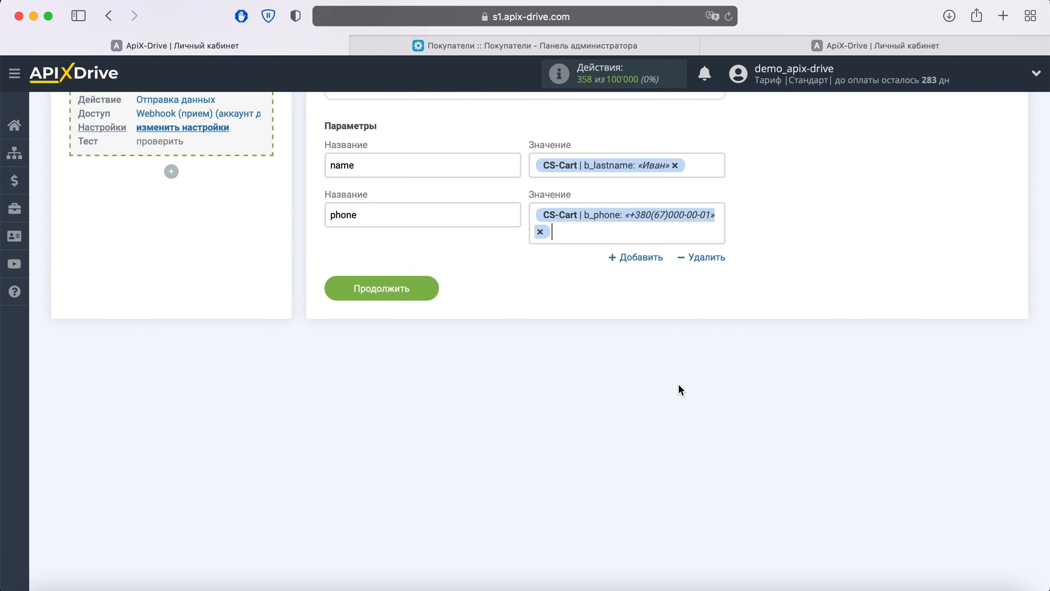
Add a third webhook parameter named "email" and assign the CS-Cart email variable as its value.
click(621, 256)
click(424, 279)
text(email)
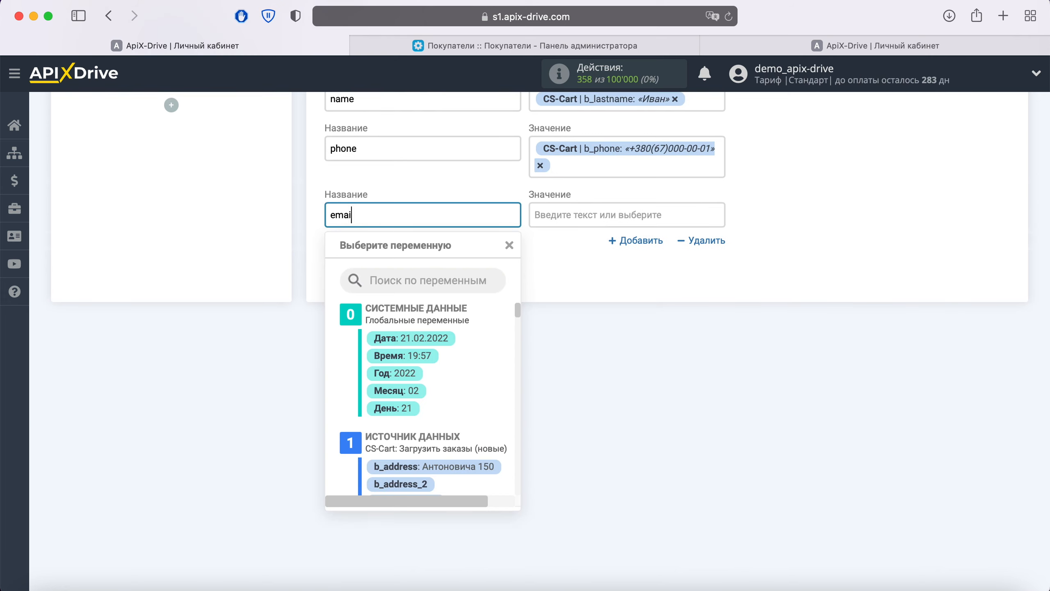
click(633, 220)
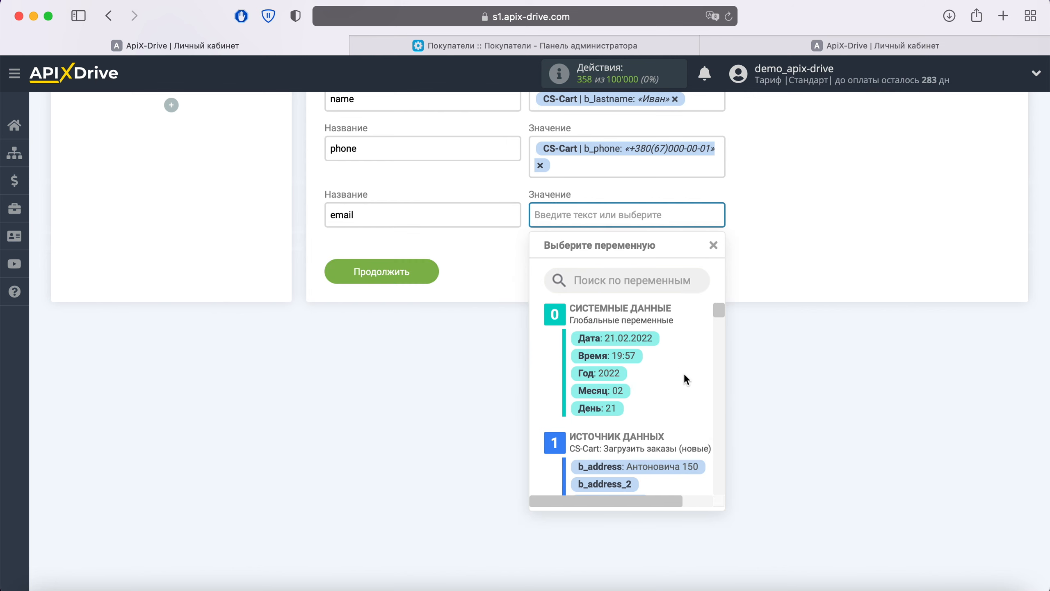
scroll(685, 373, down, 8)
scroll(684, 373, down, 5)
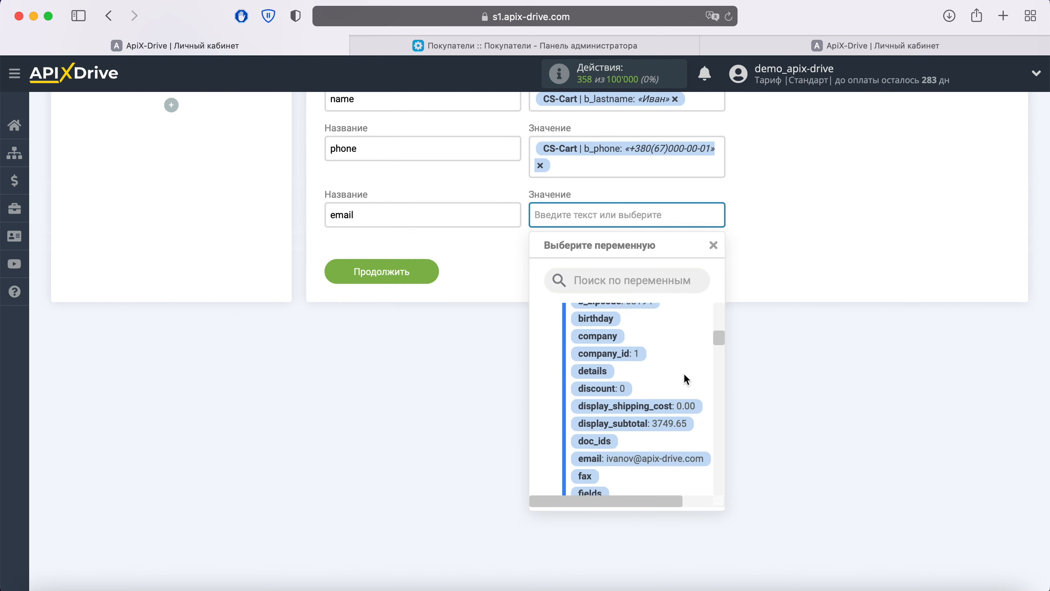
click(680, 410)
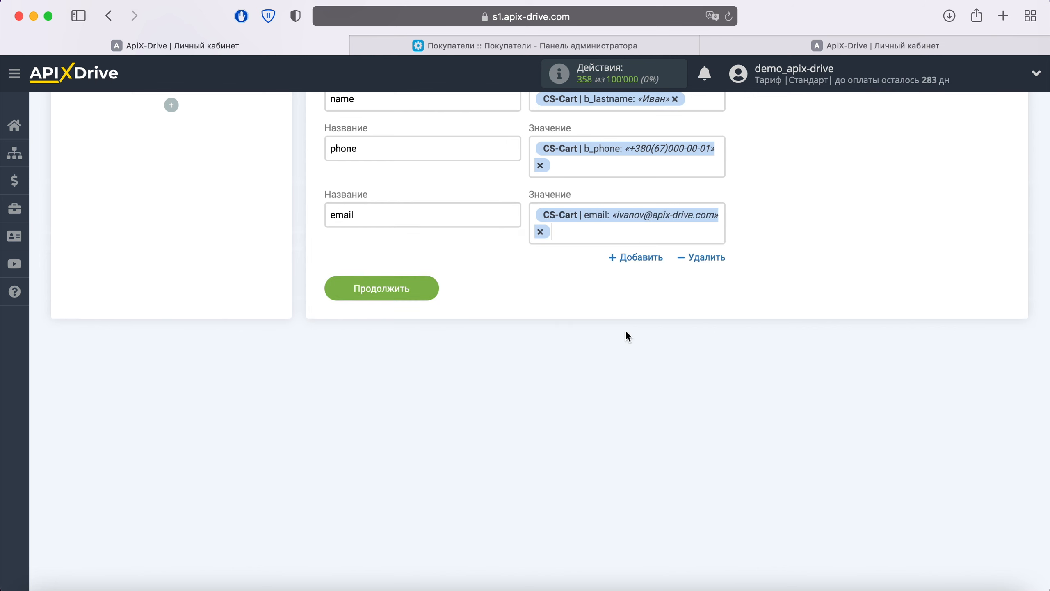
Add a webhook parameter named "product" and assign the product variable from the CS-Cart PRODUCTS group as its value.
click(637, 258)
click(431, 286)
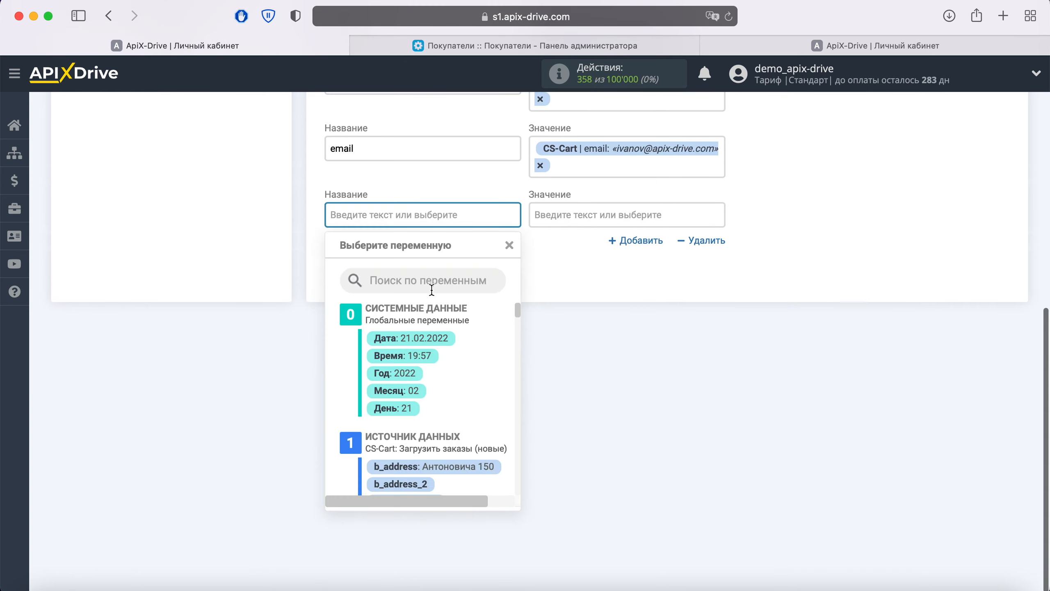
text(product)
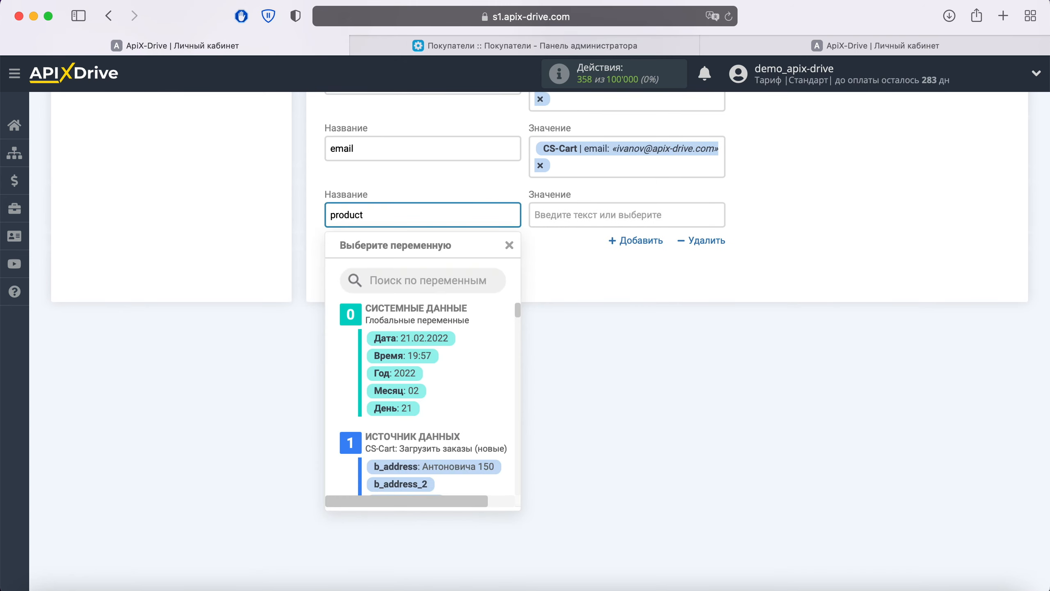
click(573, 216)
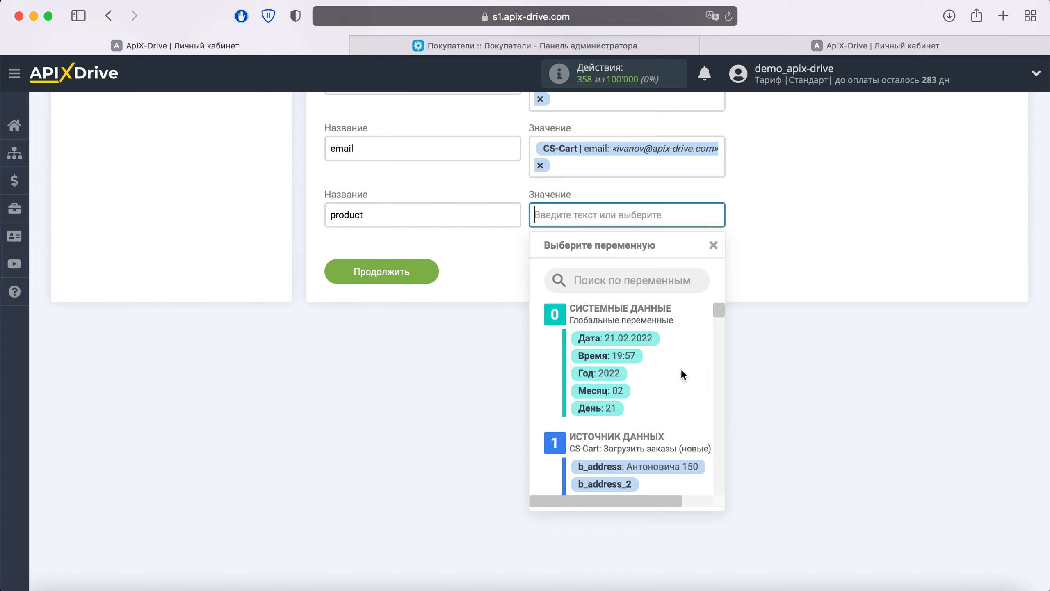
scroll(681, 371, down, 10)
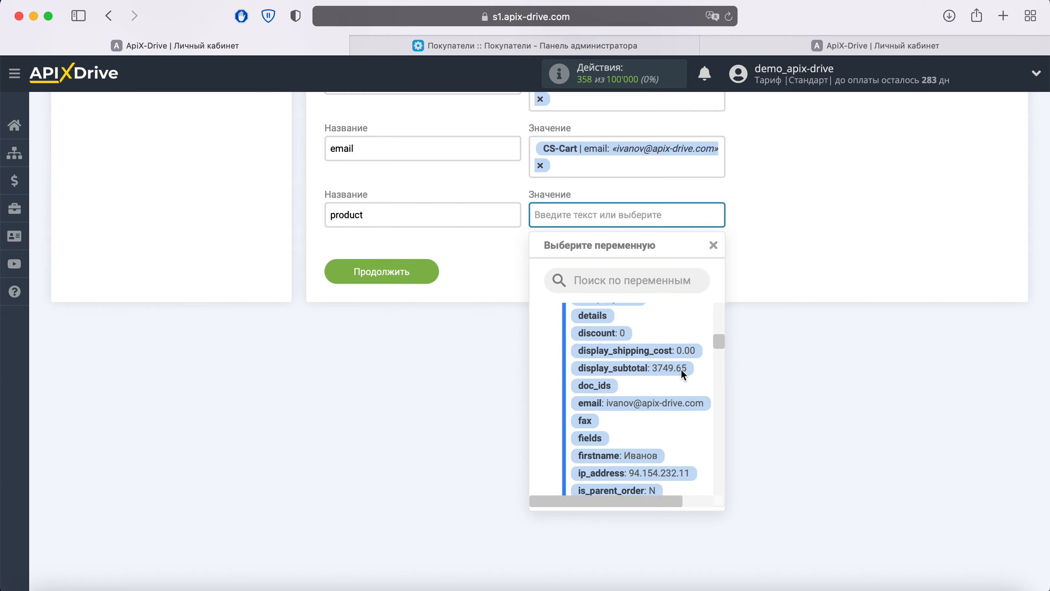
scroll(681, 369, down, 10)
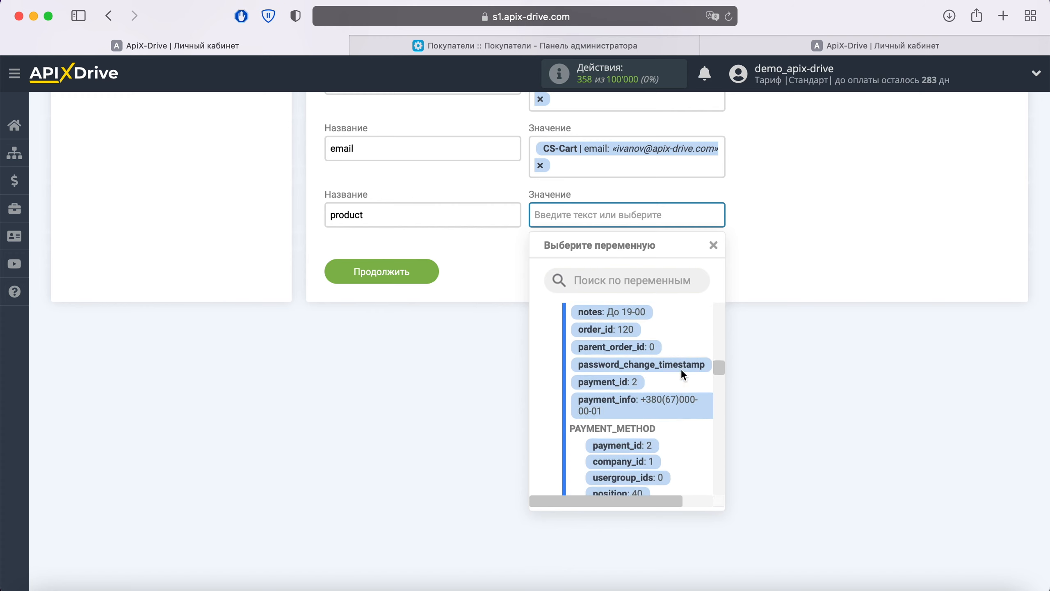
scroll(681, 368, down, 10)
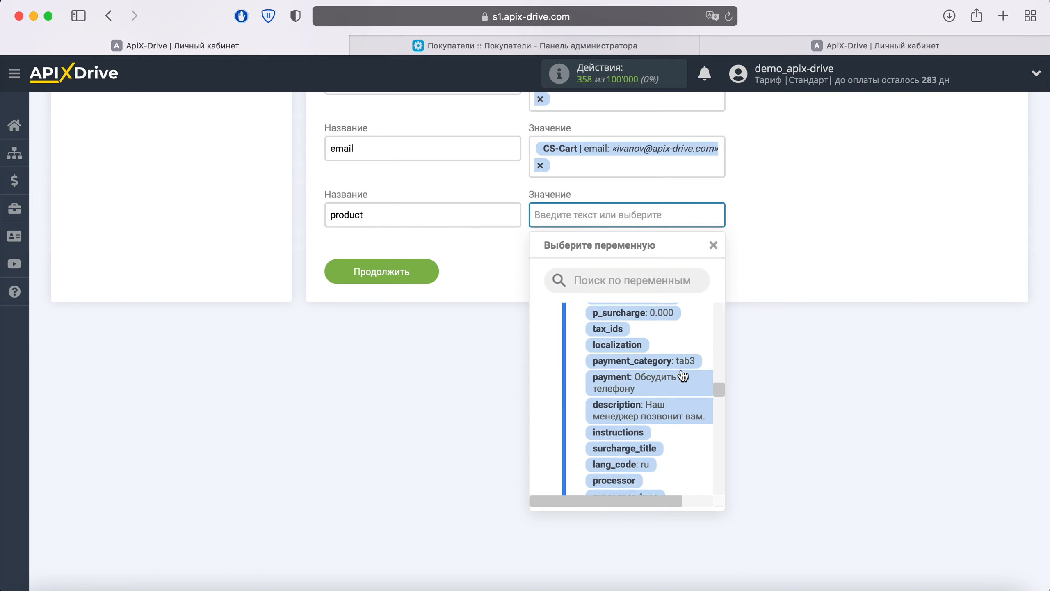
scroll(682, 376, down, 10)
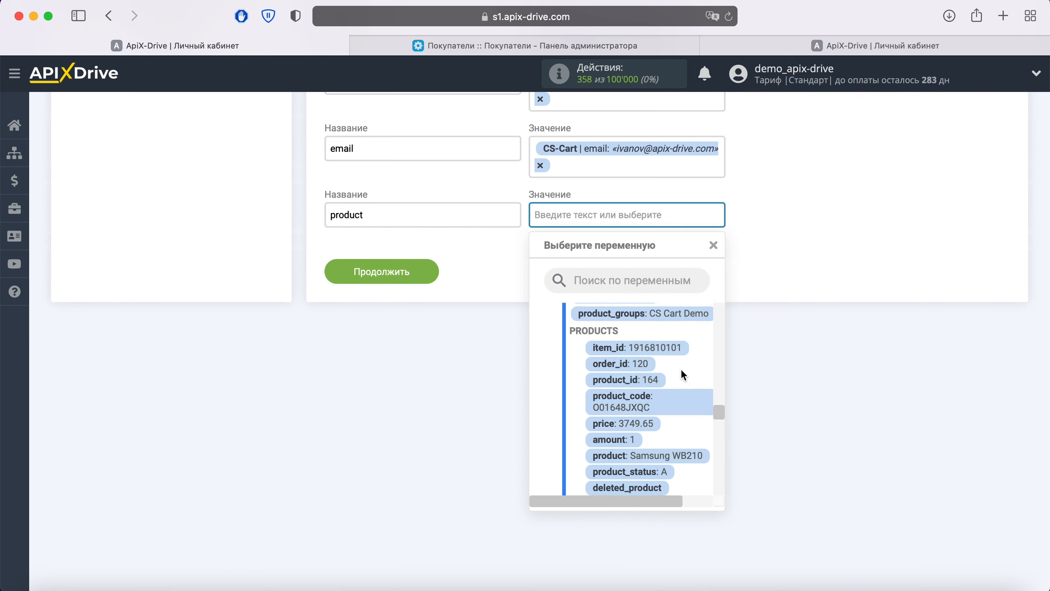
scroll(681, 368, down, 3)
click(680, 382)
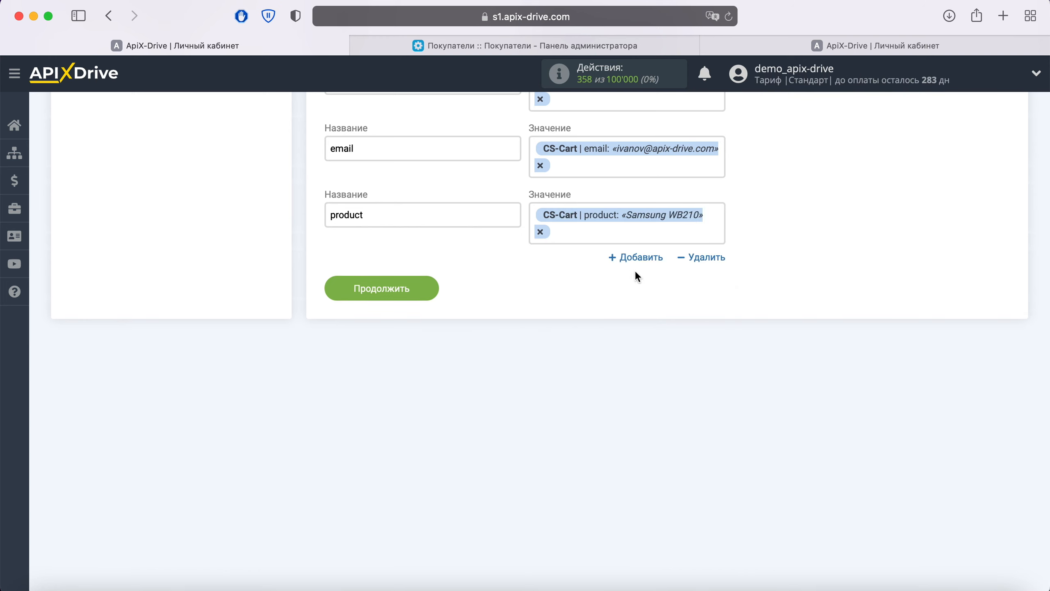
Add a webhook parameter named "amount" and assign the amount variable from the CS-Cart PRODUCTS group as its value.
click(636, 258)
click(438, 280)
scroll(438, 280, down, 1)
text(amo)
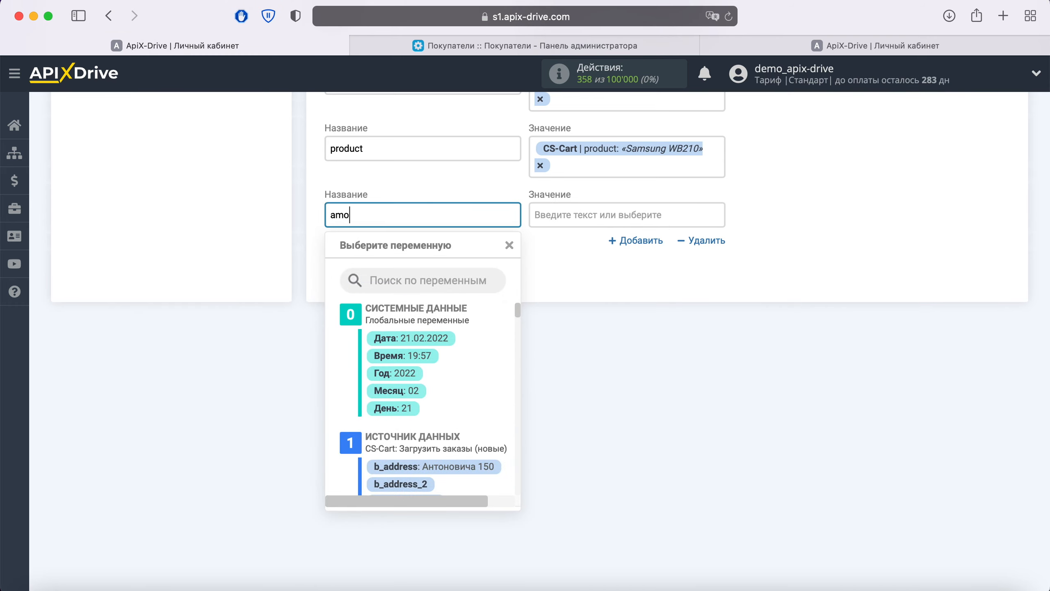
text(unt)
click(572, 214)
scroll(694, 408, down, 5)
scroll(694, 408, down, 10)
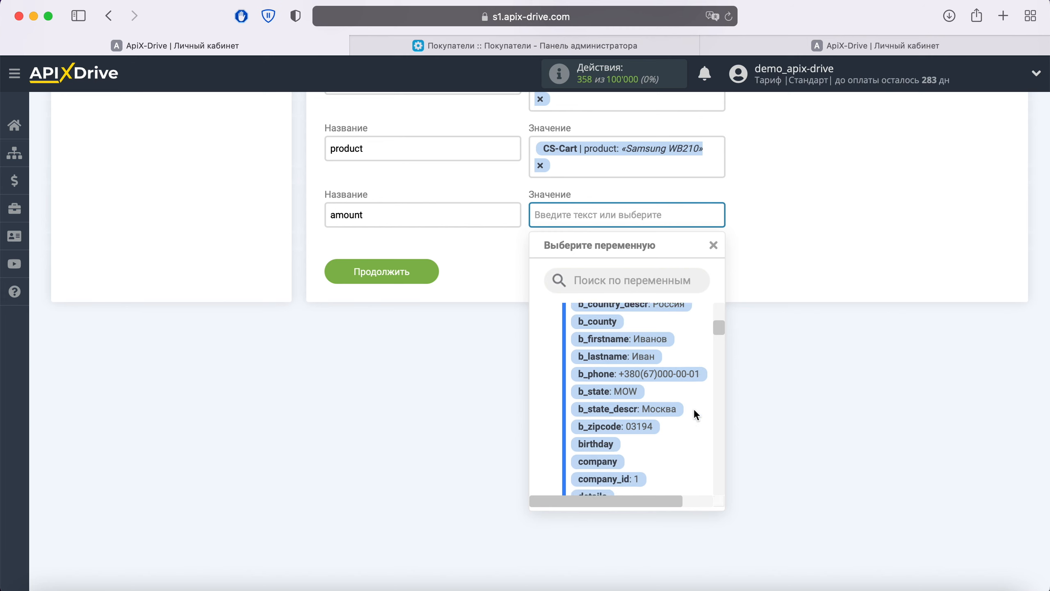
scroll(694, 414, down, 10)
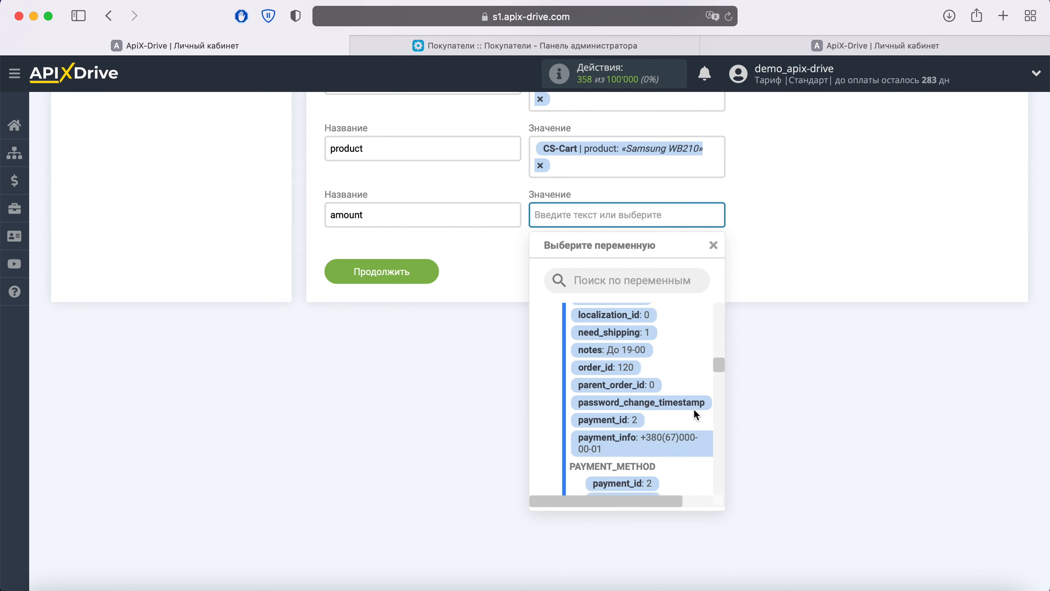
scroll(694, 414, down, 10)
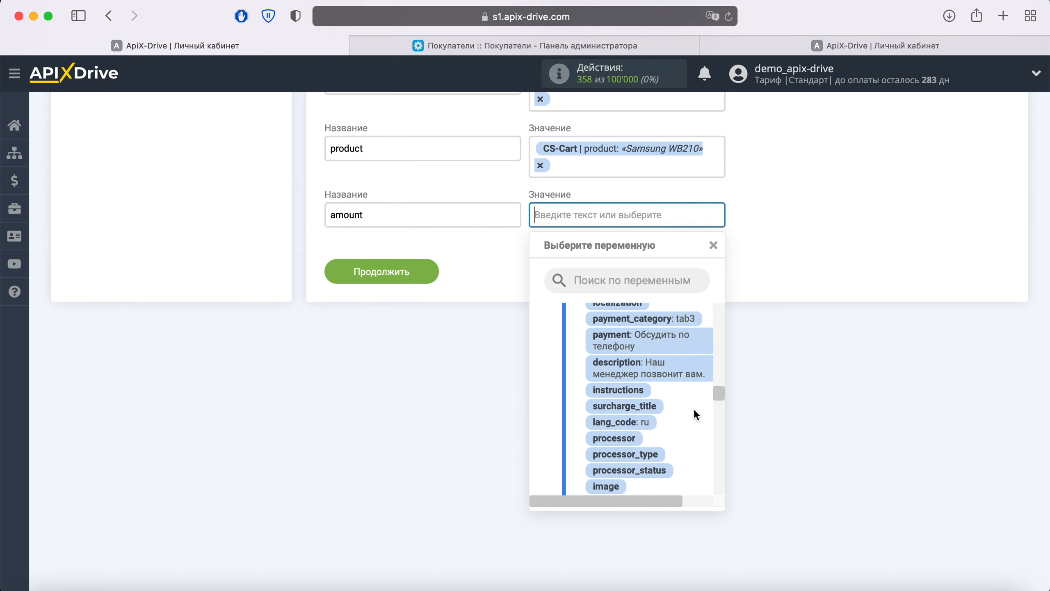
scroll(694, 408, down, 1)
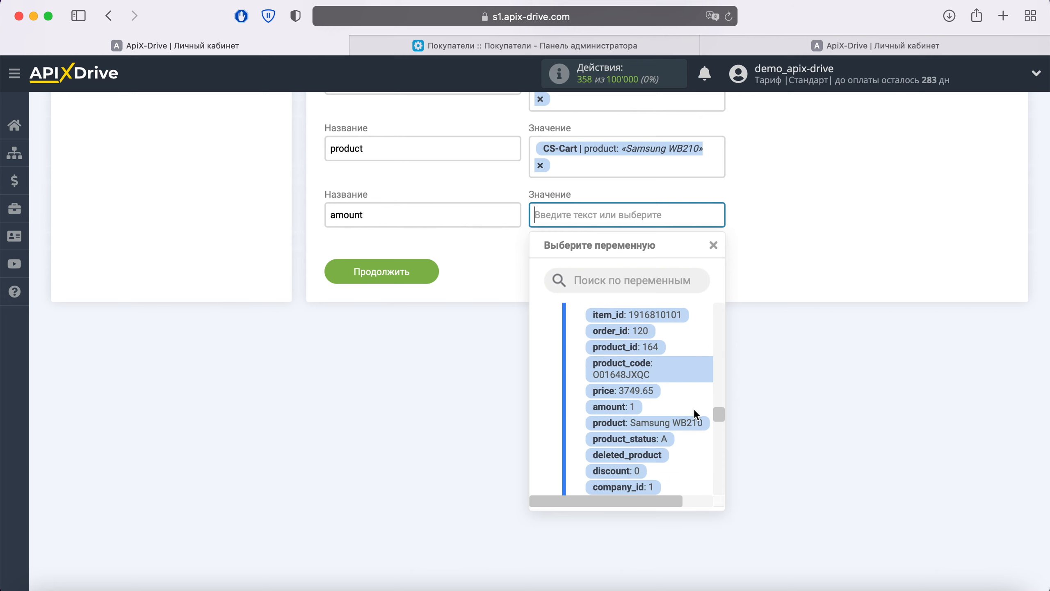
click(628, 406)
Add a webhook parameter named "price" and assign the CS-Cart product's base_price variable as its value.
click(651, 241)
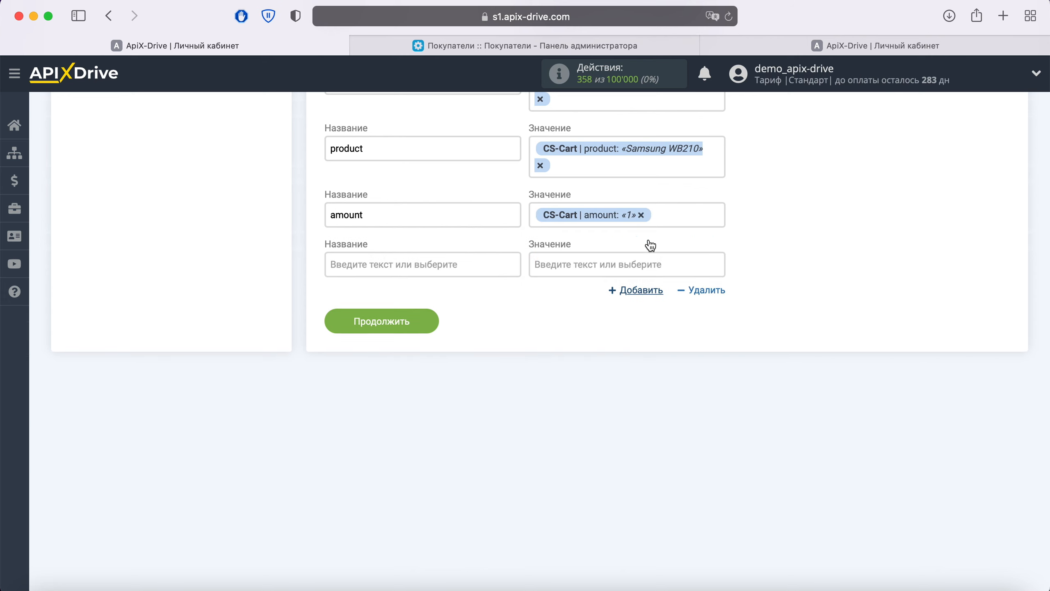
click(513, 262)
text(price)
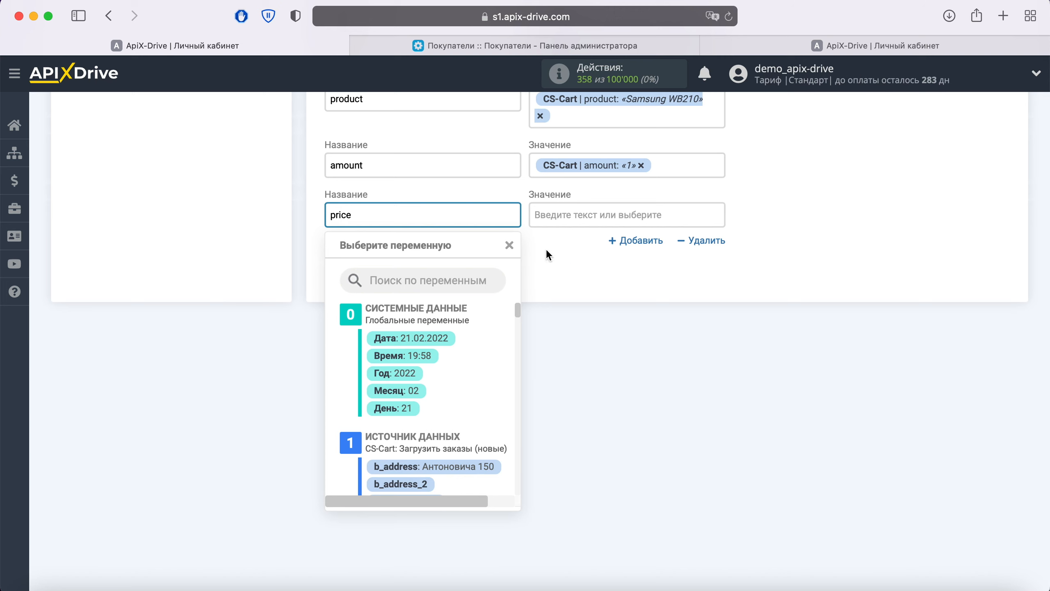
click(584, 214)
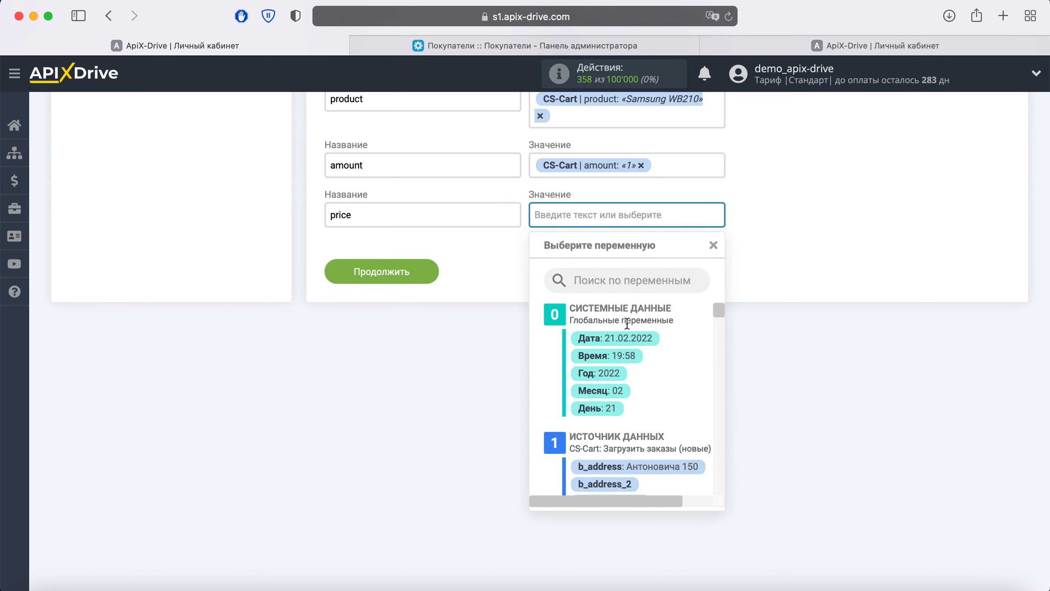
scroll(672, 364, down, 5)
scroll(672, 365, down, 15)
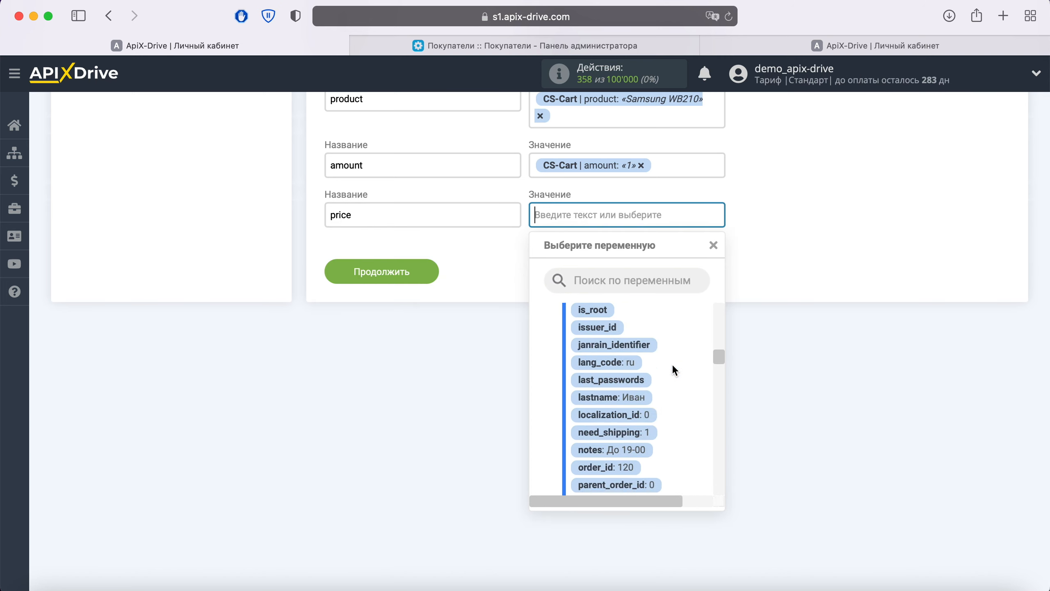
scroll(672, 364, down, 15)
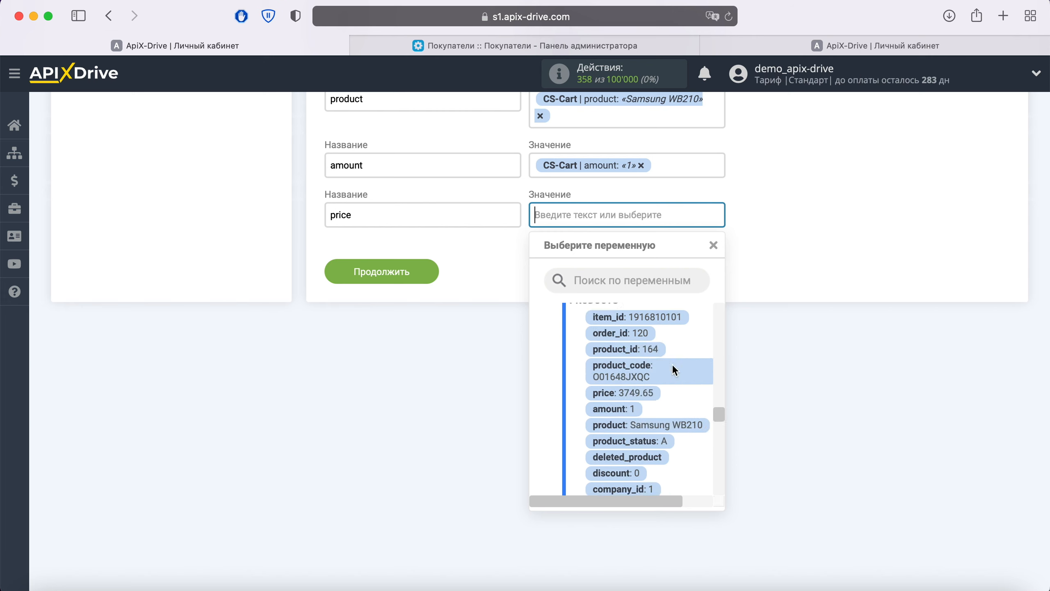
scroll(672, 363, down, 3)
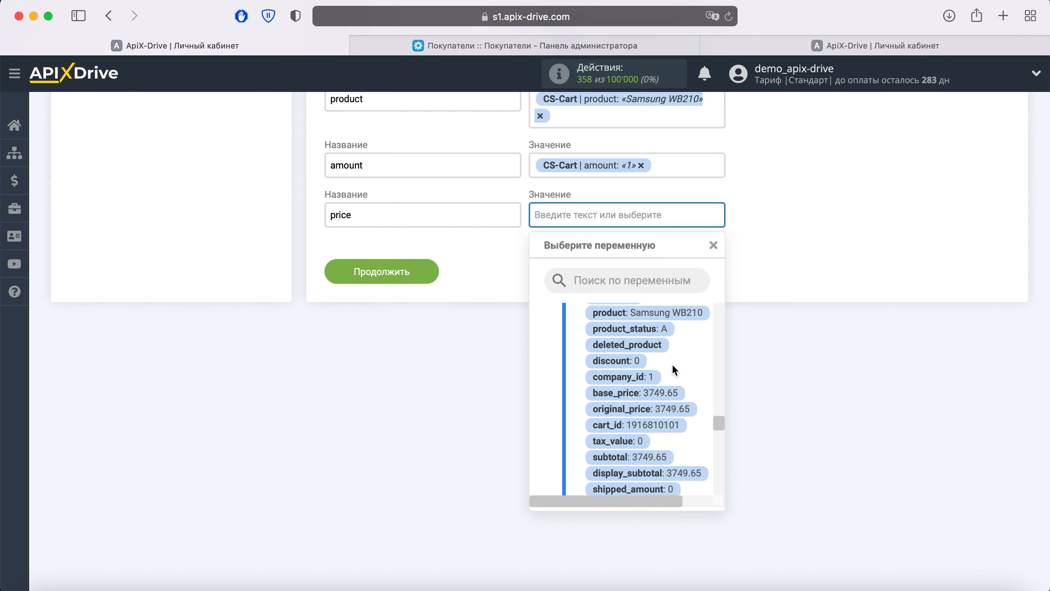
click(670, 396)
Add a webhook parameter named "total" and assign the CS-Cart order's total variable as its value.
click(634, 244)
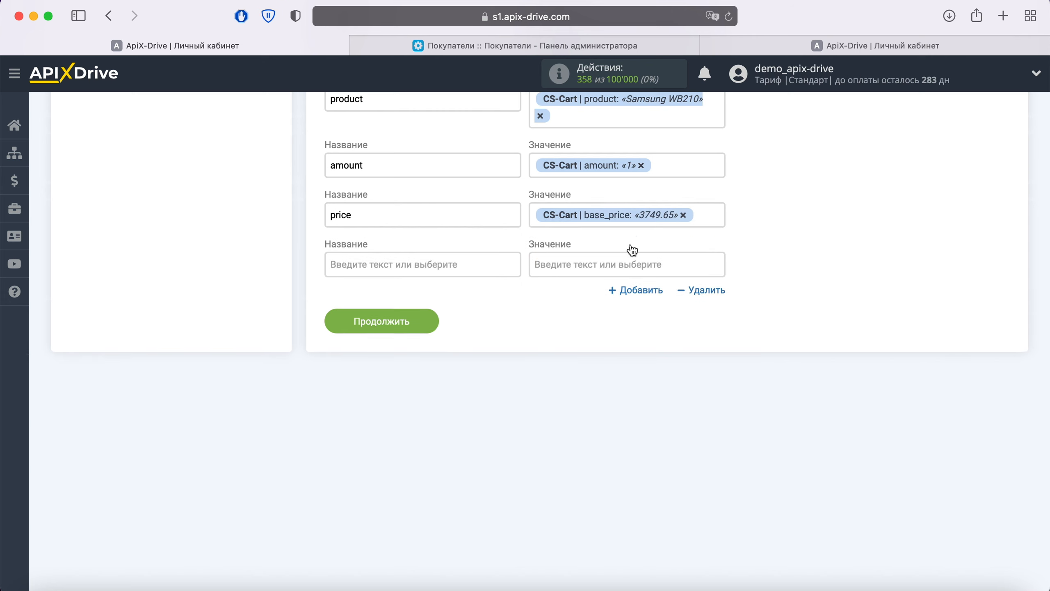
click(443, 260)
text(total)
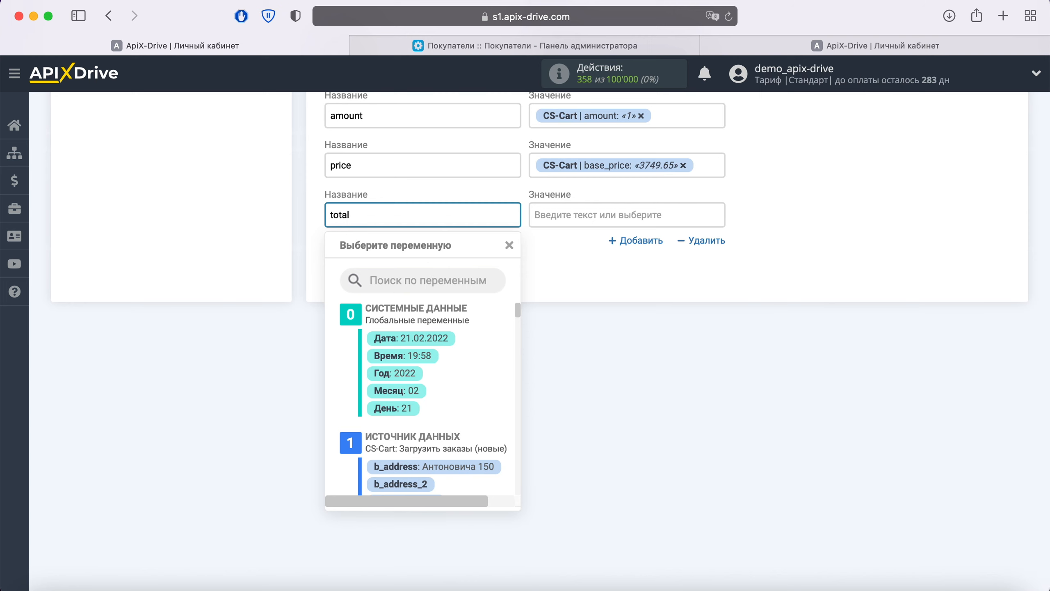
click(576, 215)
scroll(699, 400, down, 15)
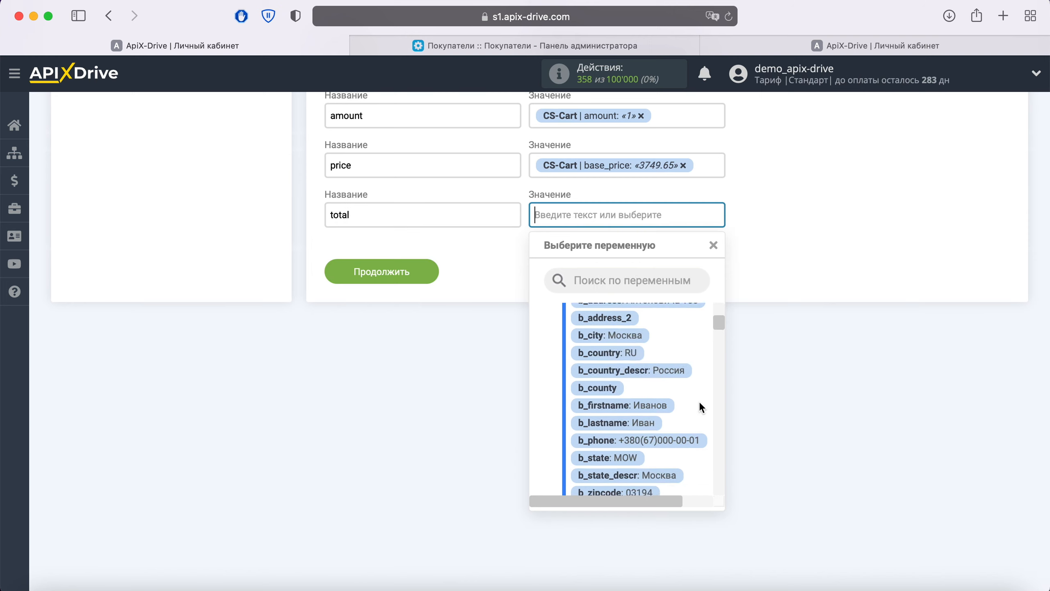
scroll(701, 408, down, 15)
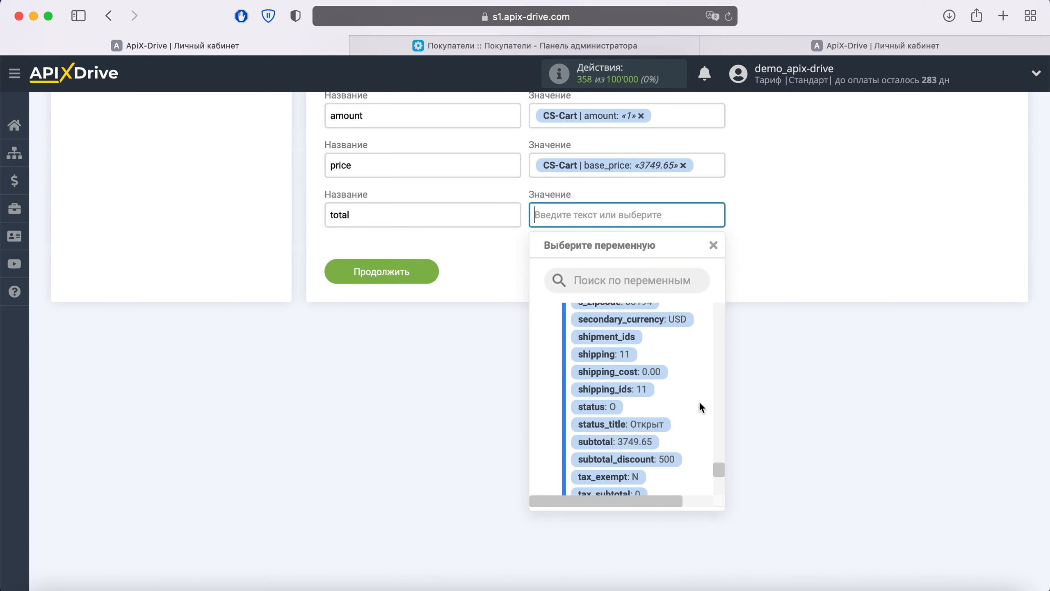
click(625, 400)
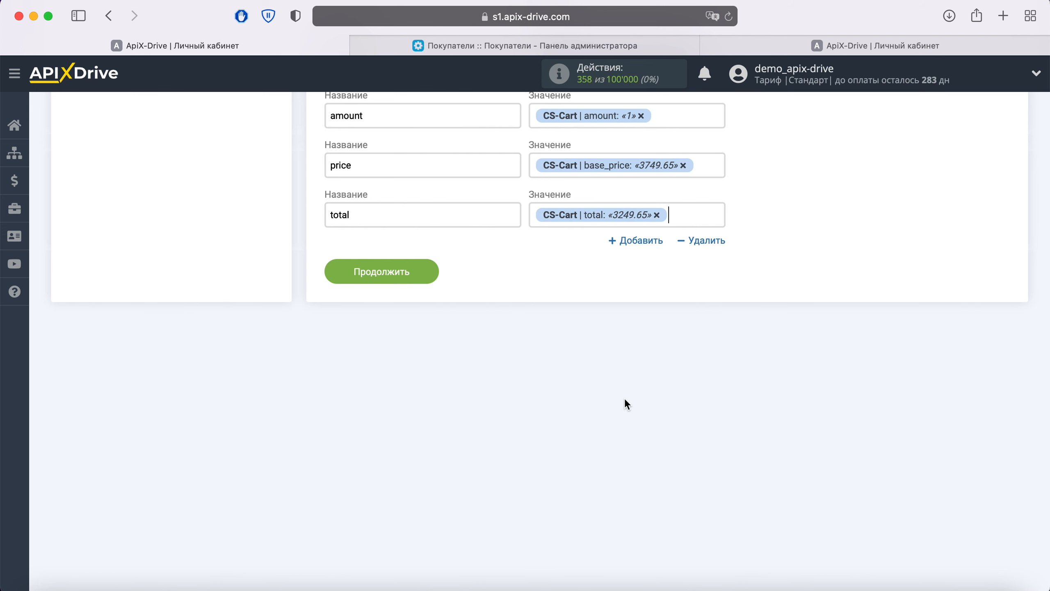
Send the test data to Webhook (прием) and continue the Webhook (источник) connection to view the received data.
click(416, 270)
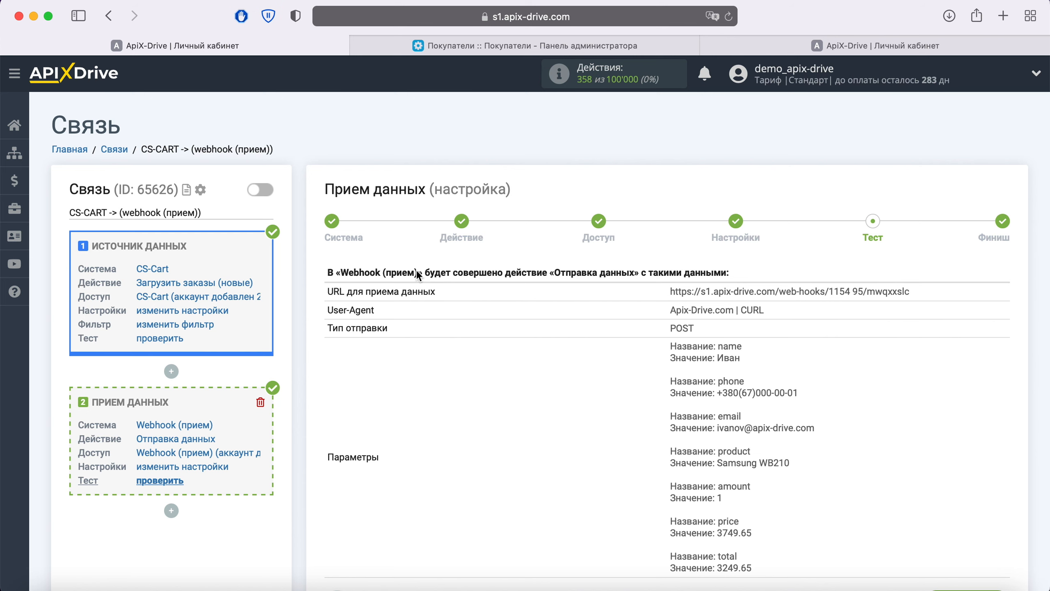
scroll(417, 273, down, 3)
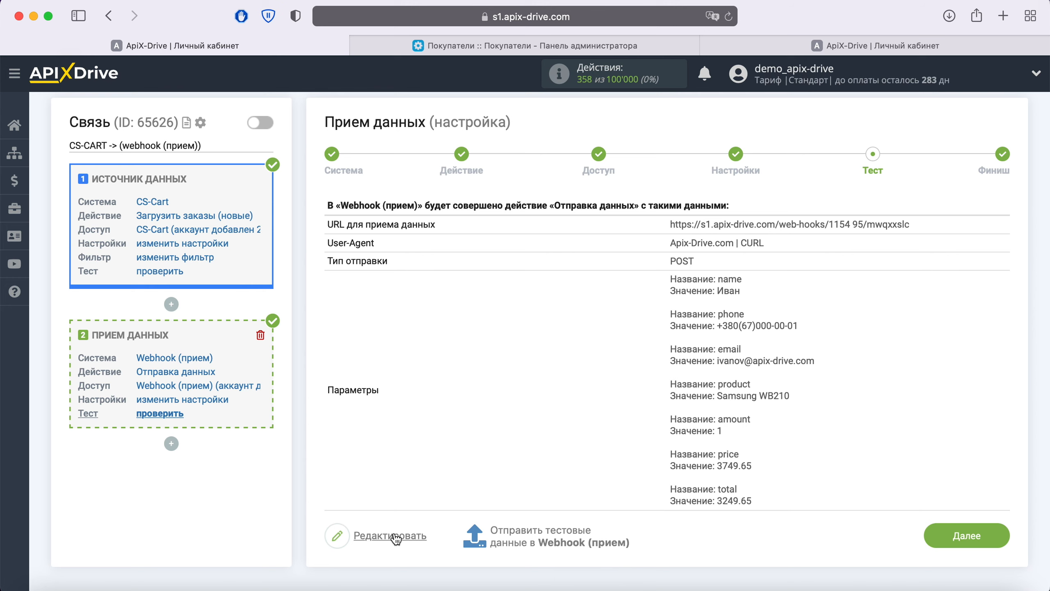
click(533, 535)
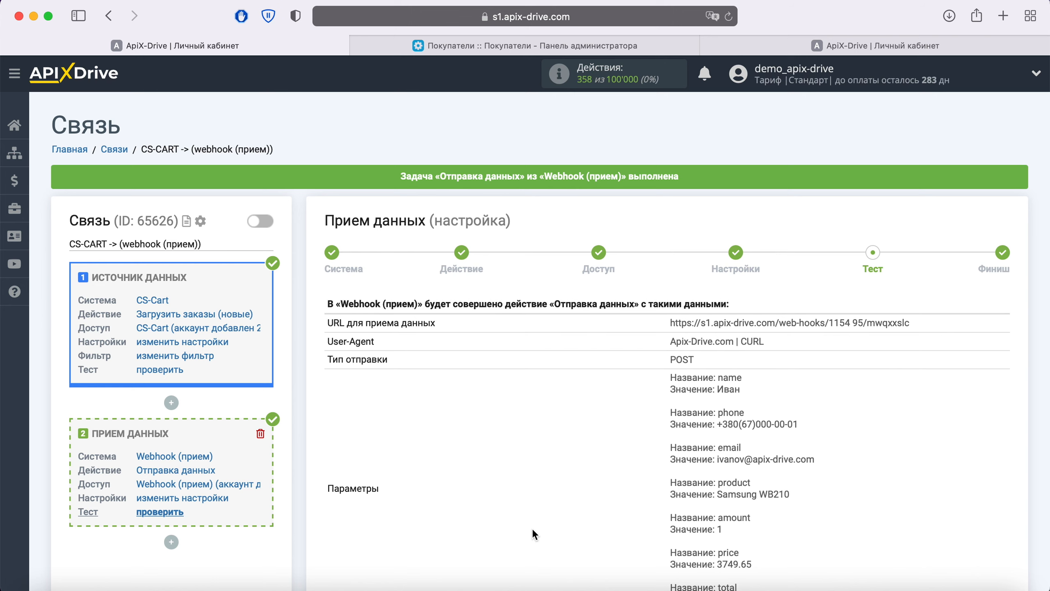
click(821, 44)
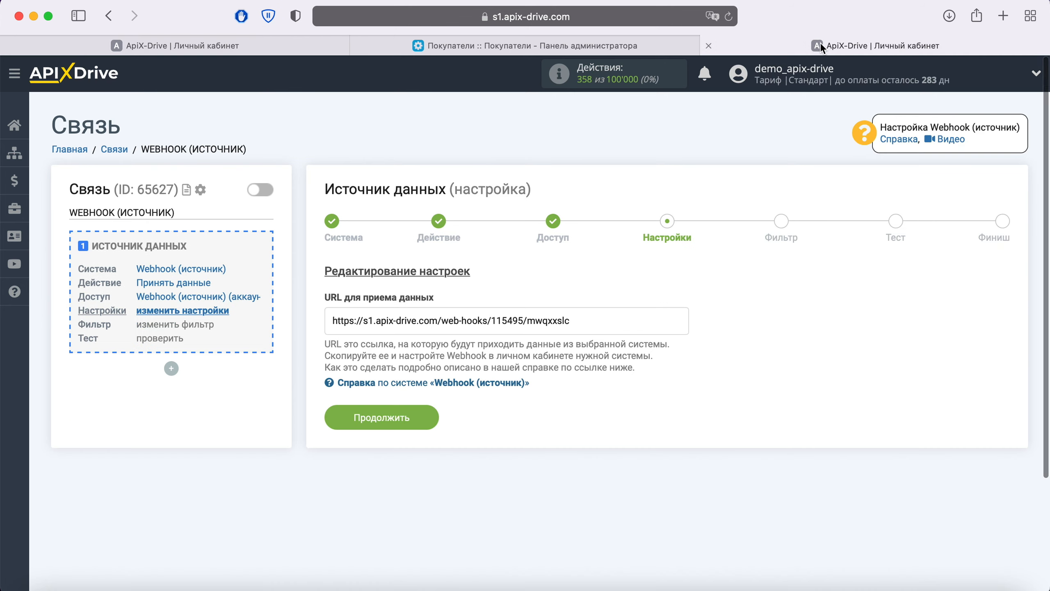
click(426, 416)
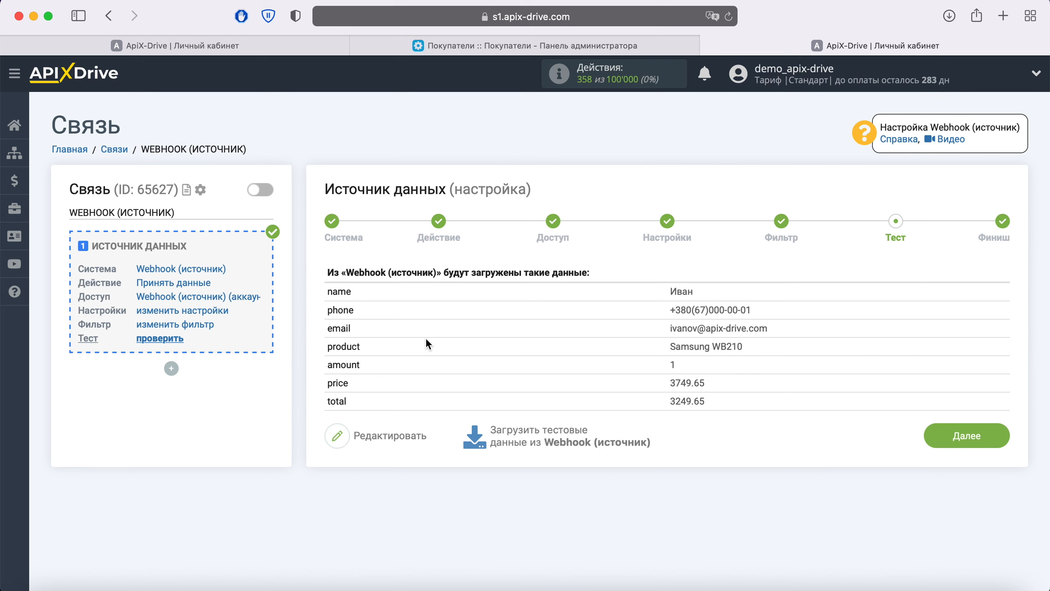
Return to the CS-Cart connection, finish its data reception setup and enable automatic updating.
click(327, 46)
scroll(804, 326, down, 5)
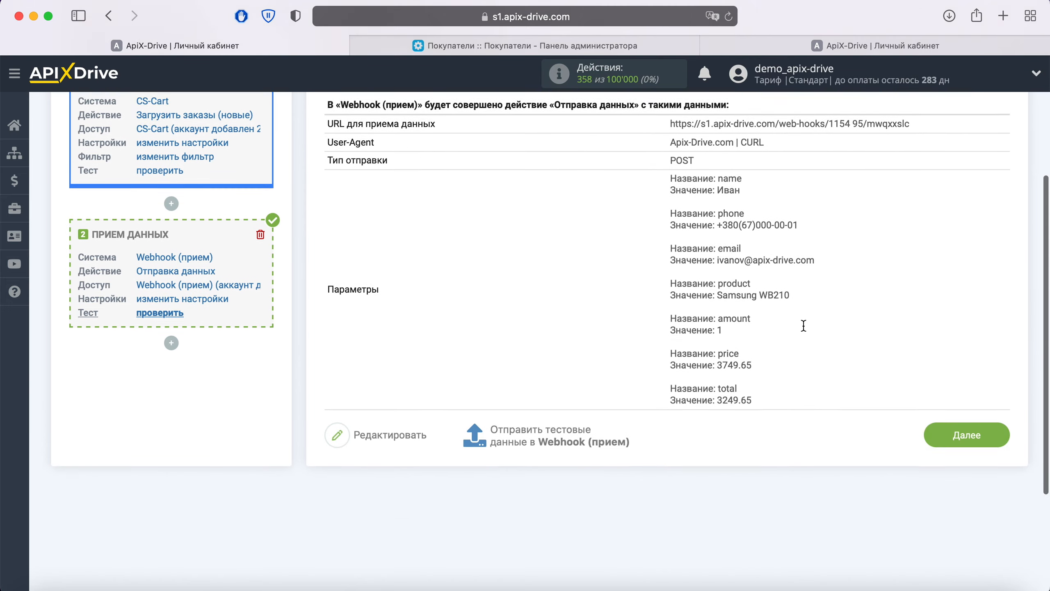
click(996, 415)
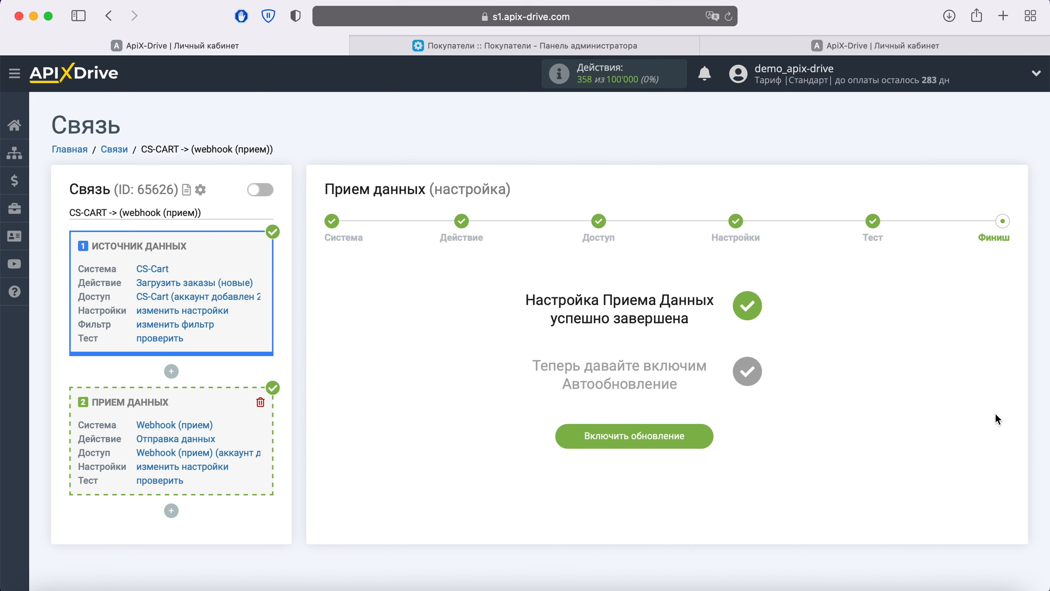
click(704, 431)
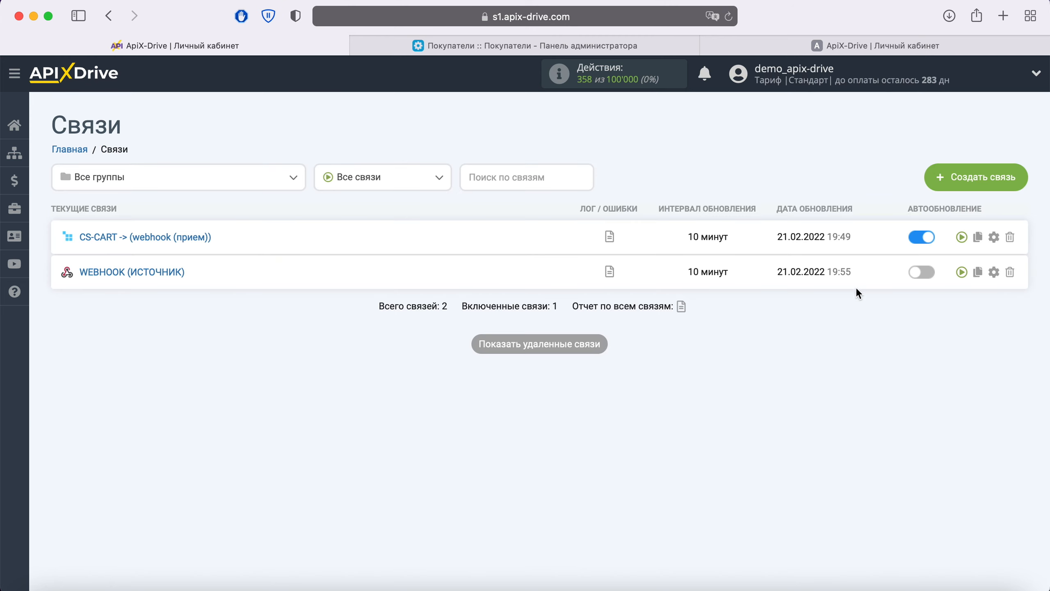
Set the update interval of the CS-CART -> (webhook (прием)) connection to 5 minutes and save.
click(994, 236)
click(653, 341)
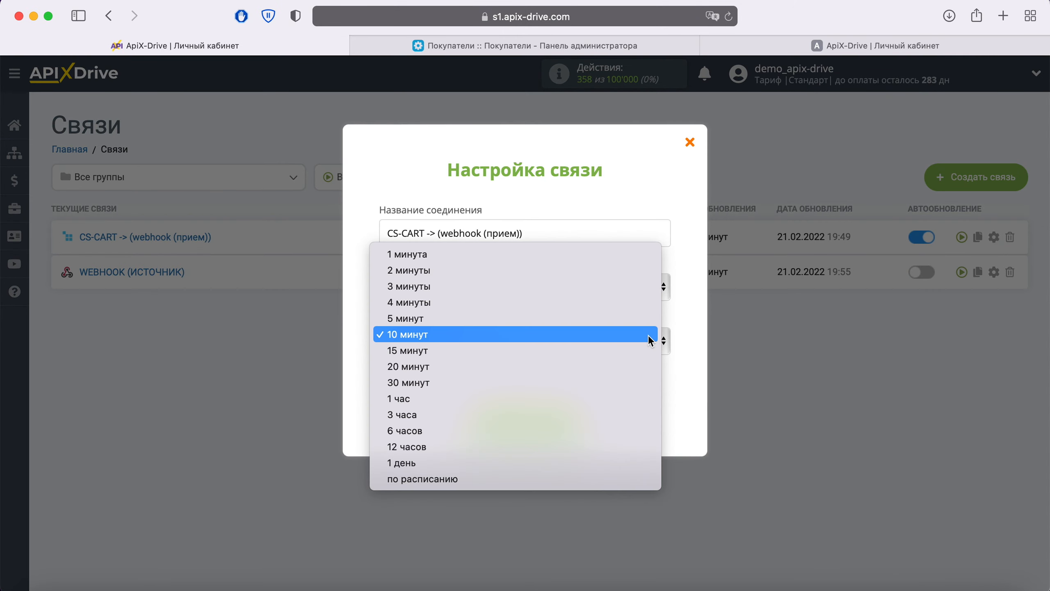
click(589, 316)
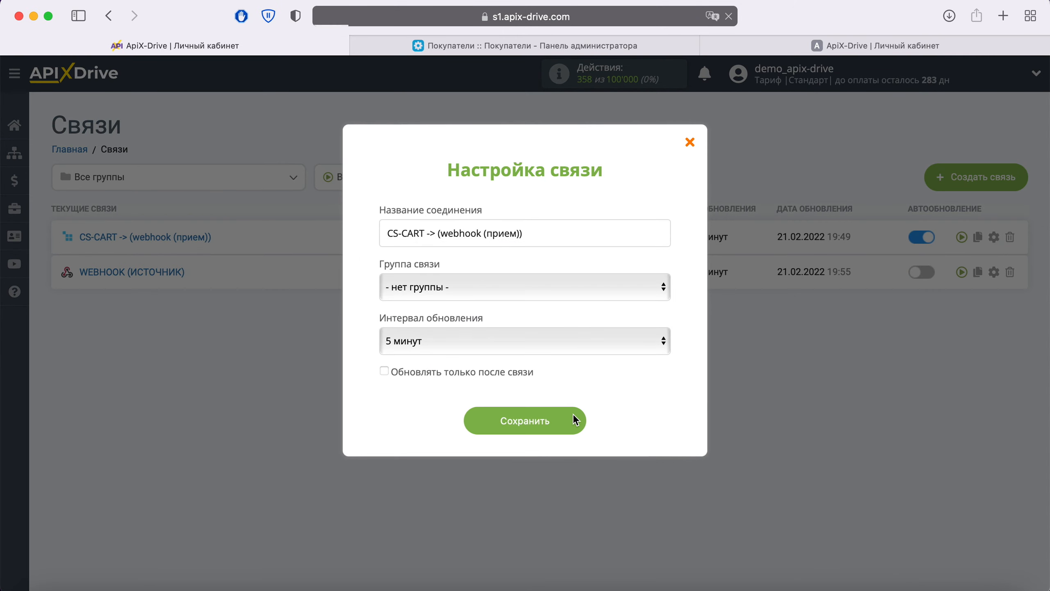
click(575, 420)
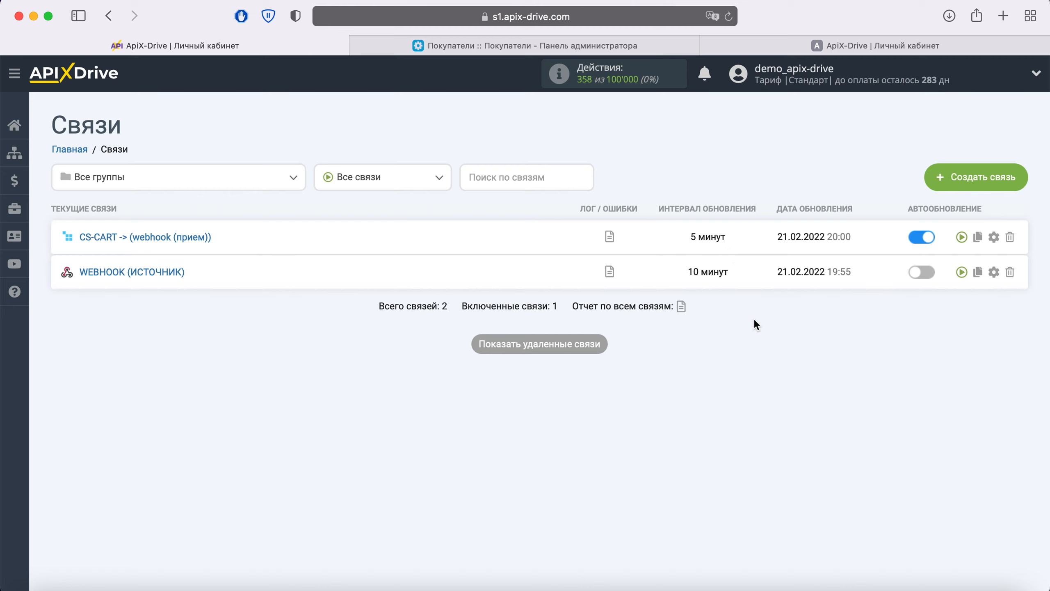
Delete the WEBHOOK (ИСТОЧНИК) connection from the connections list.
click(1010, 272)
click(660, 317)
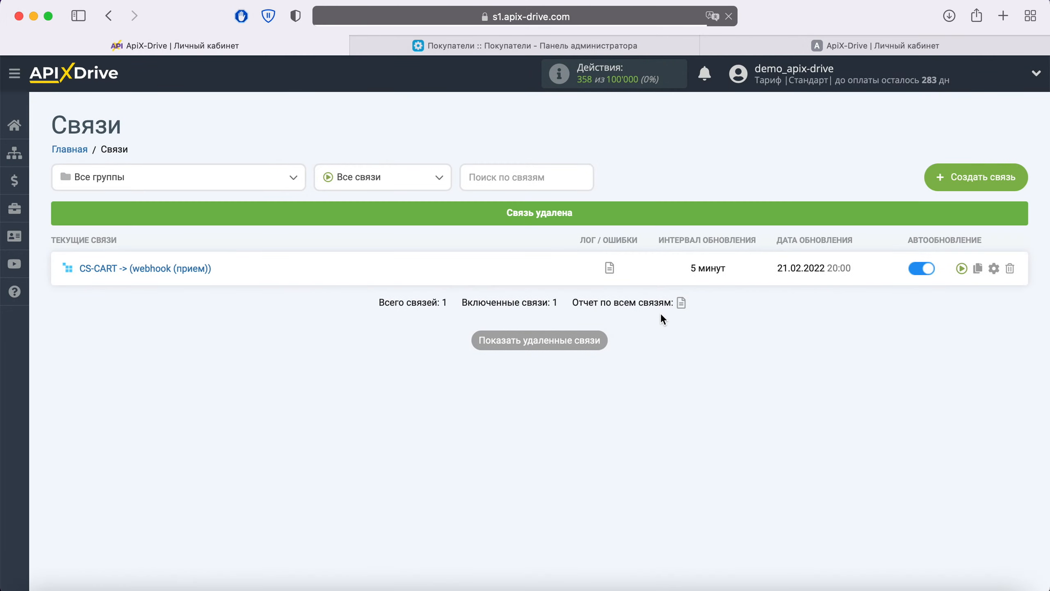